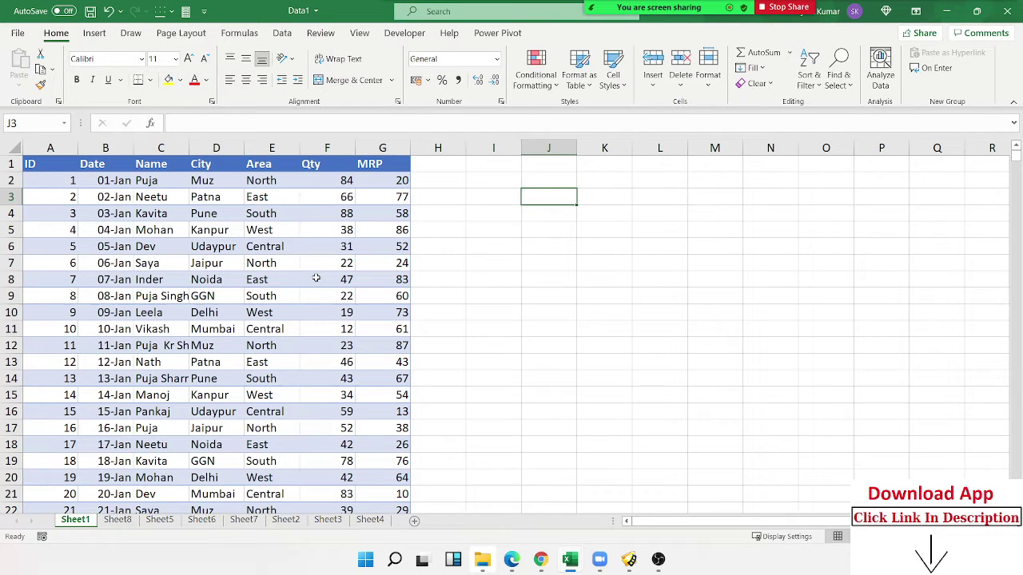
# Step: Try a SUM of the Qty column in I2, then clear it
pyautogui.click(499, 188)
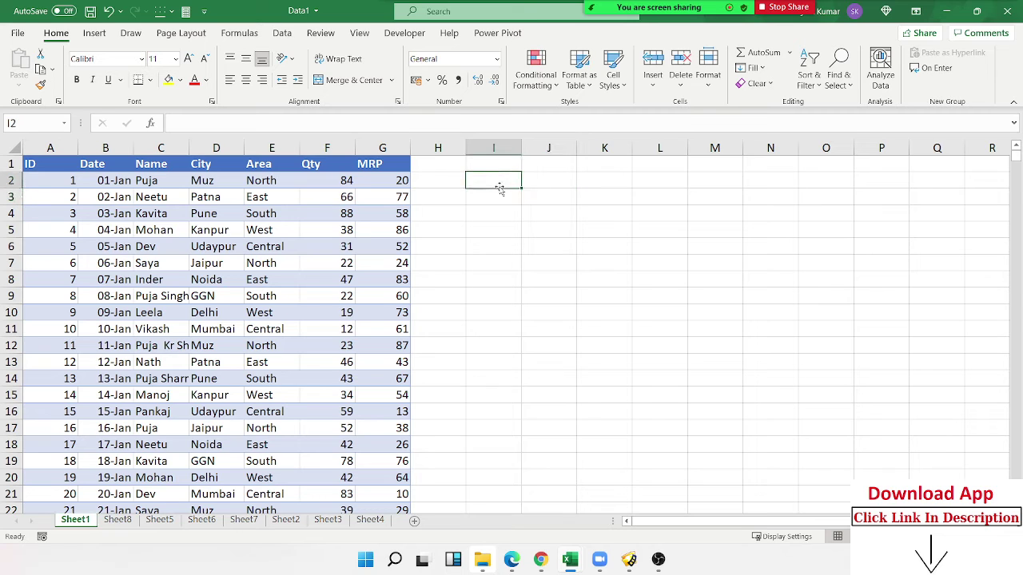
pyautogui.write('=sum')
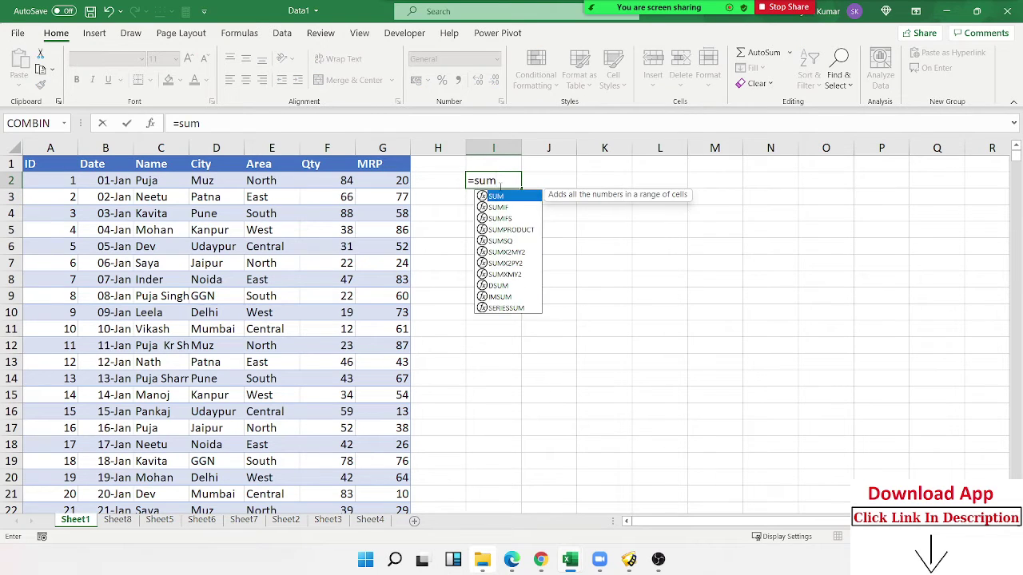
pyautogui.press('Tab')
pyautogui.click(313, 148)
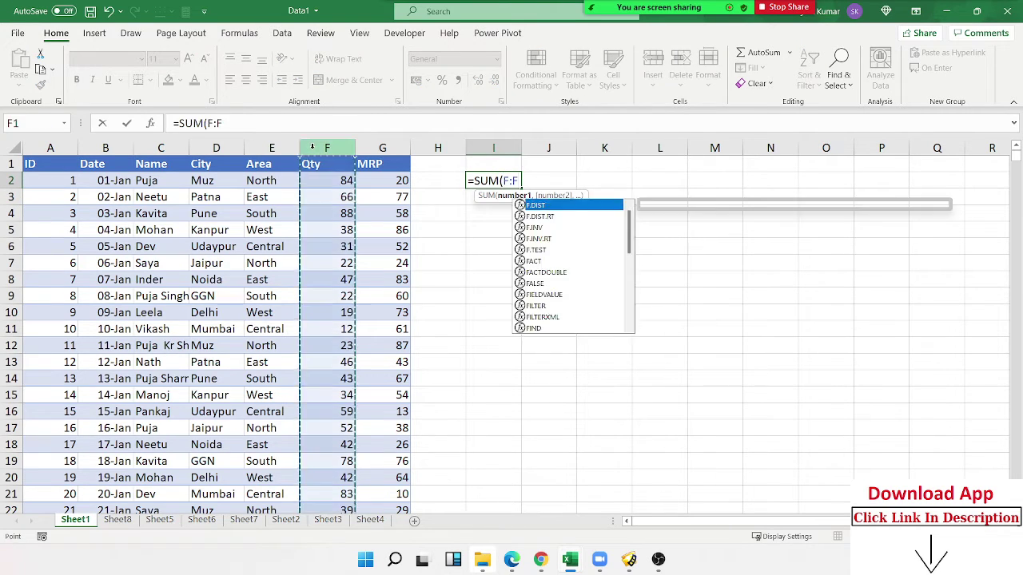
pyautogui.press('Return')
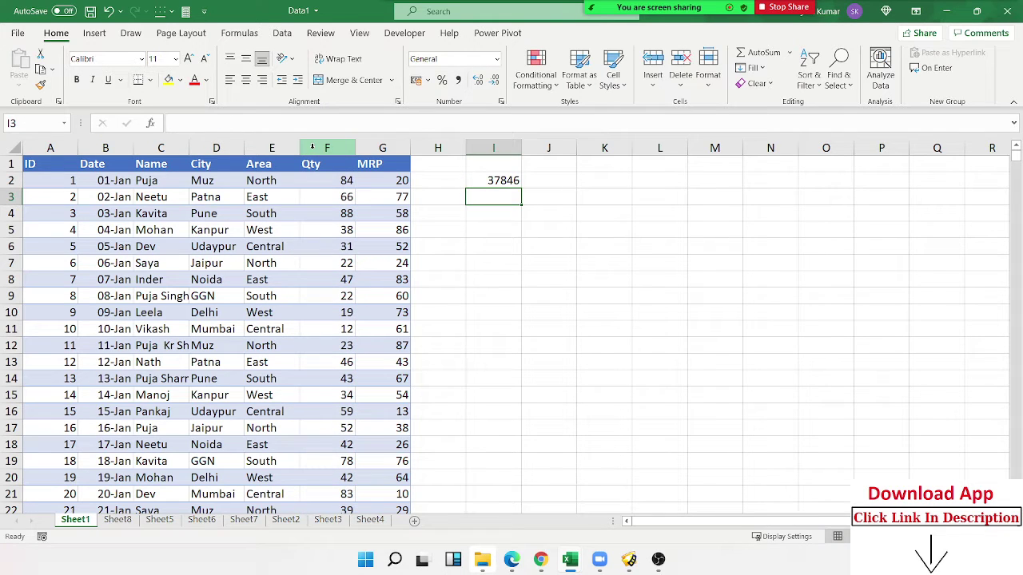
pyautogui.press('Up')
pyautogui.press('Delete')
pyautogui.press('Right')
pyautogui.press('Down')
pyautogui.press('Left')
# Step: Enter the names Puja in I3 and Dev in I4, then zoom in
pyautogui.write('Puja')
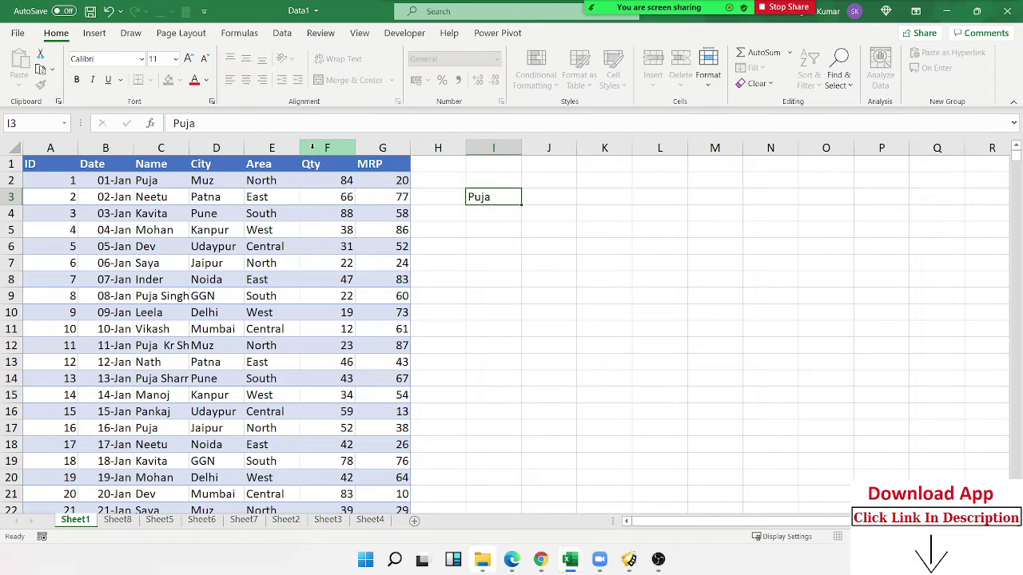
pyautogui.press('Tab')
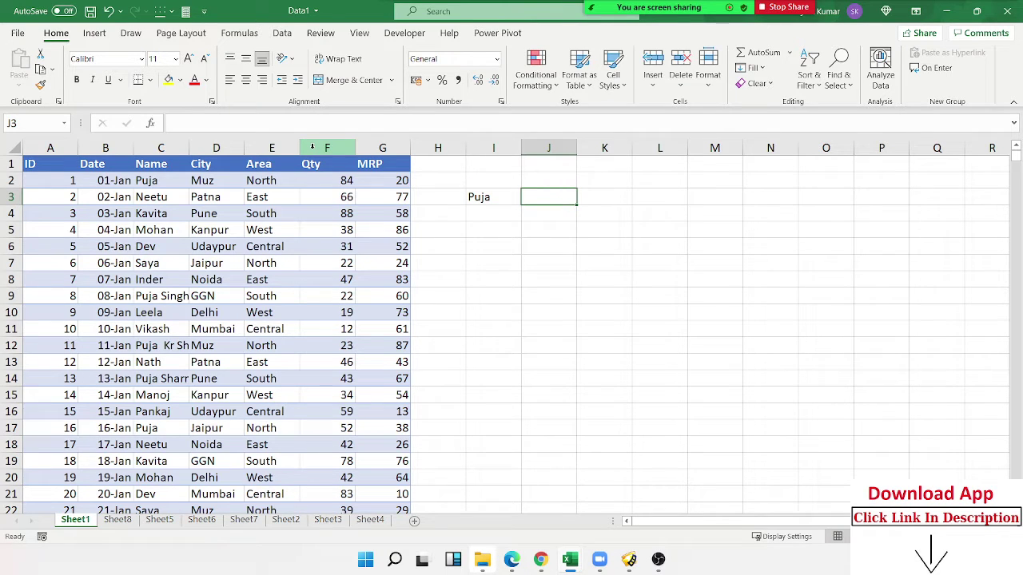
pyautogui.press('Return')
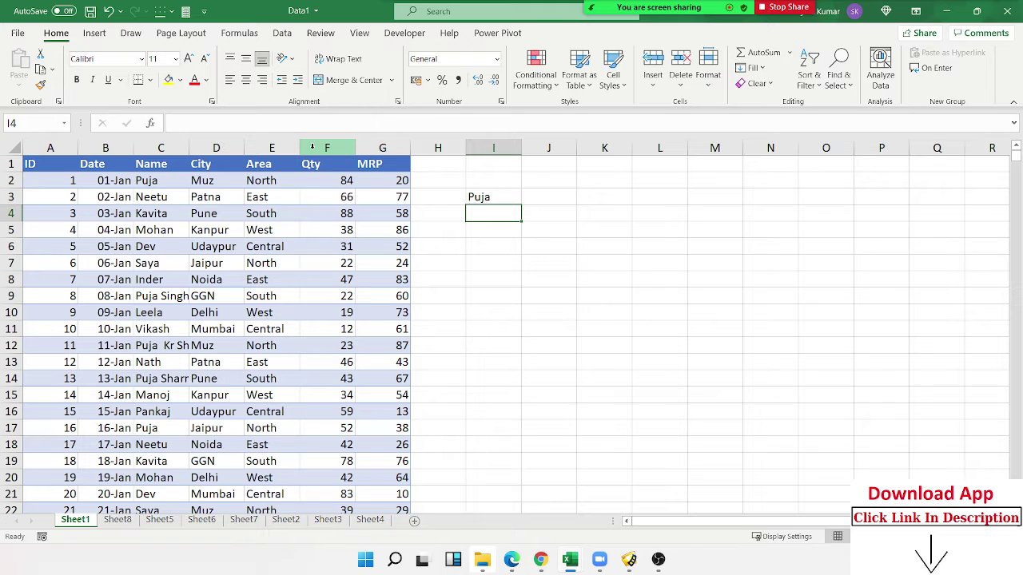
pyautogui.write('Dev')
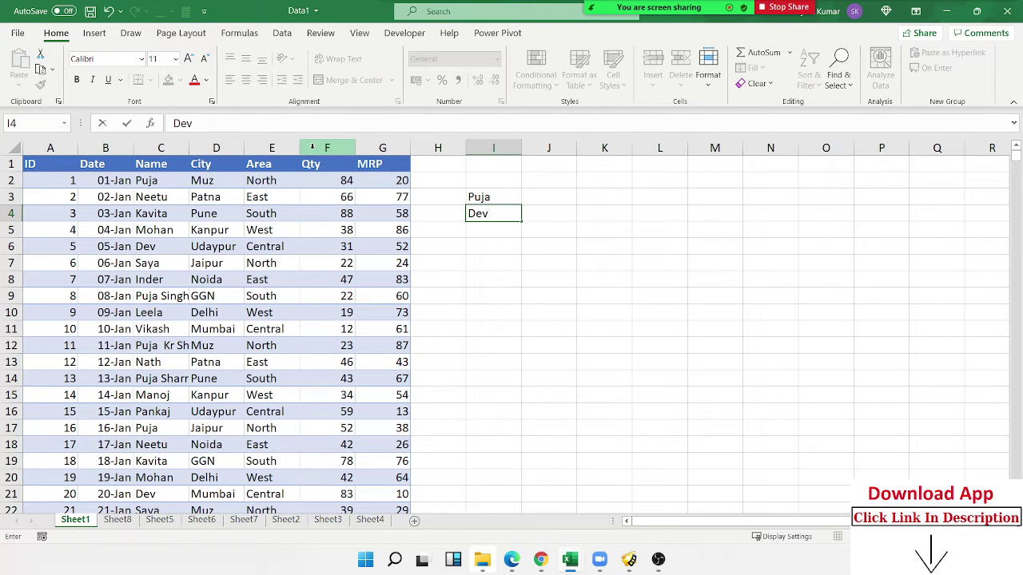
pyautogui.press('Up')
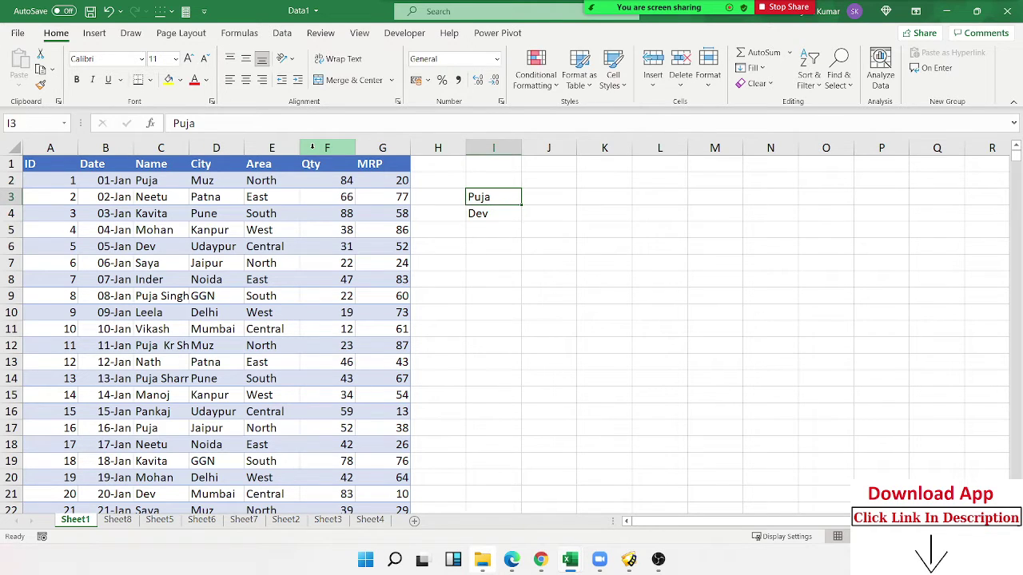
pyautogui.keyDown('ctrl'); pyautogui.scroll(1, 547, 267); pyautogui.keyUp('ctrl')
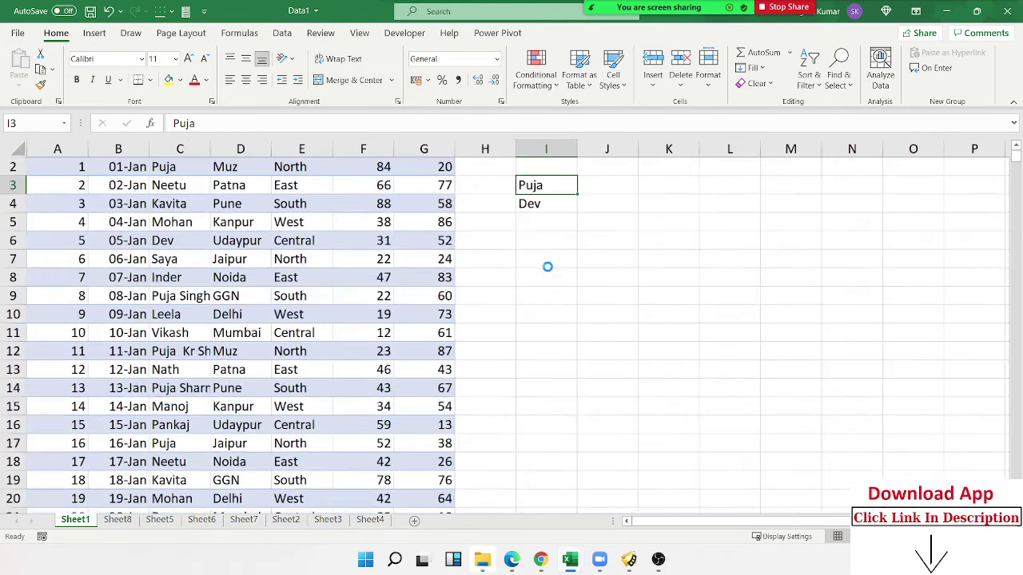
pyautogui.keyDown('ctrl'); pyautogui.scroll(1, 548, 266); pyautogui.keyUp('ctrl')
pyautogui.scroll(2, 583, 231)
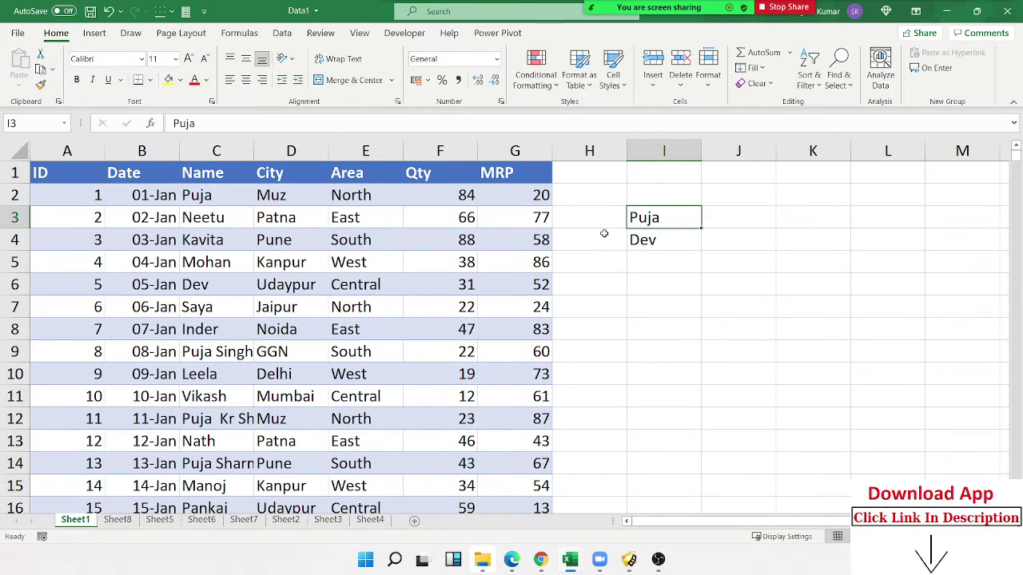
pyautogui.keyDown('ctrl'); pyautogui.scroll(1, 604, 234); pyautogui.keyUp('ctrl')
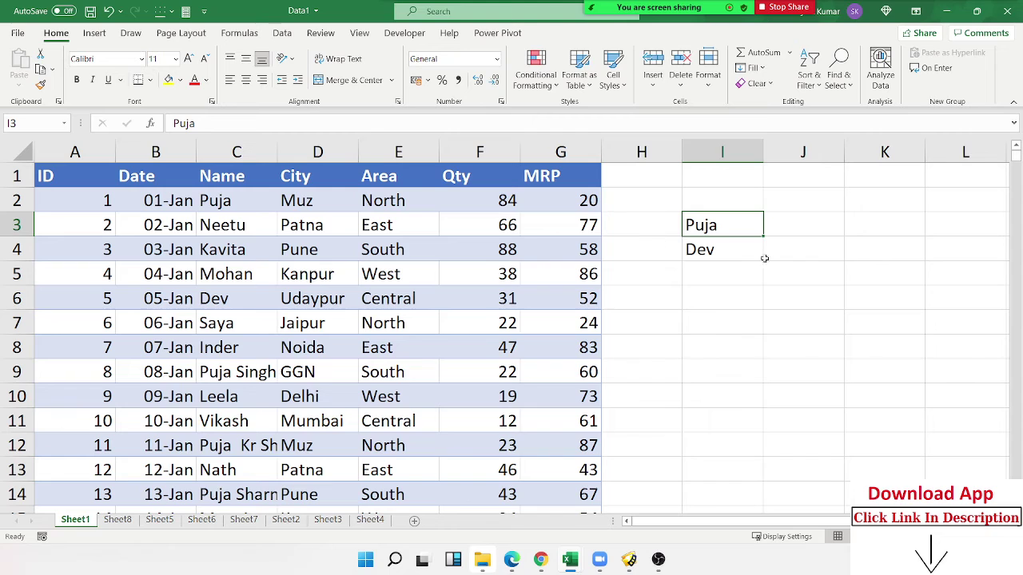
pyautogui.click(794, 232)
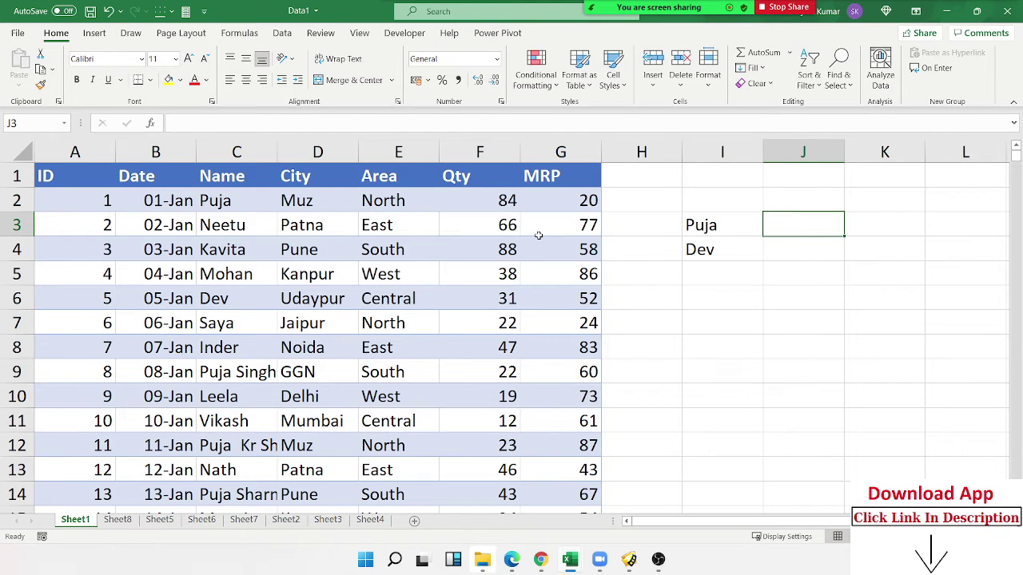
# Step: Enter =SUMIF(C:C,I3,F:F) in J3 so Puja's Qty totals 2658
pyautogui.write('=sum')
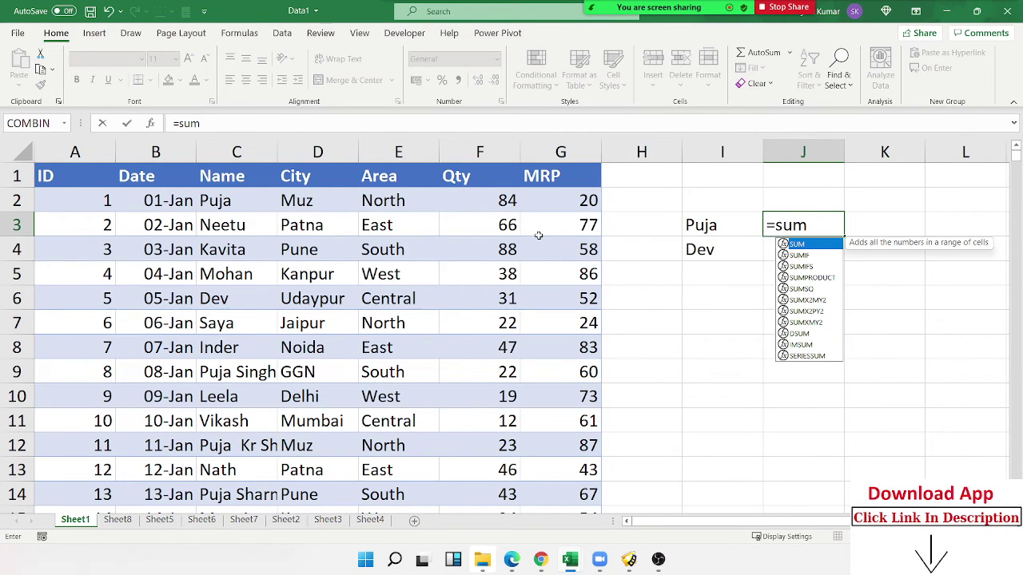
pyautogui.press('Down')
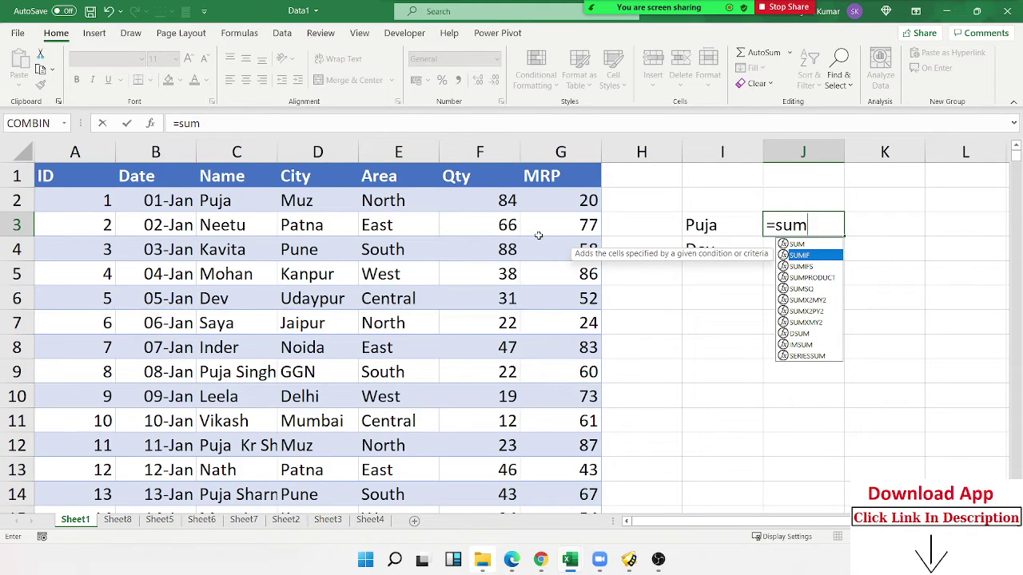
pyautogui.press('Tab')
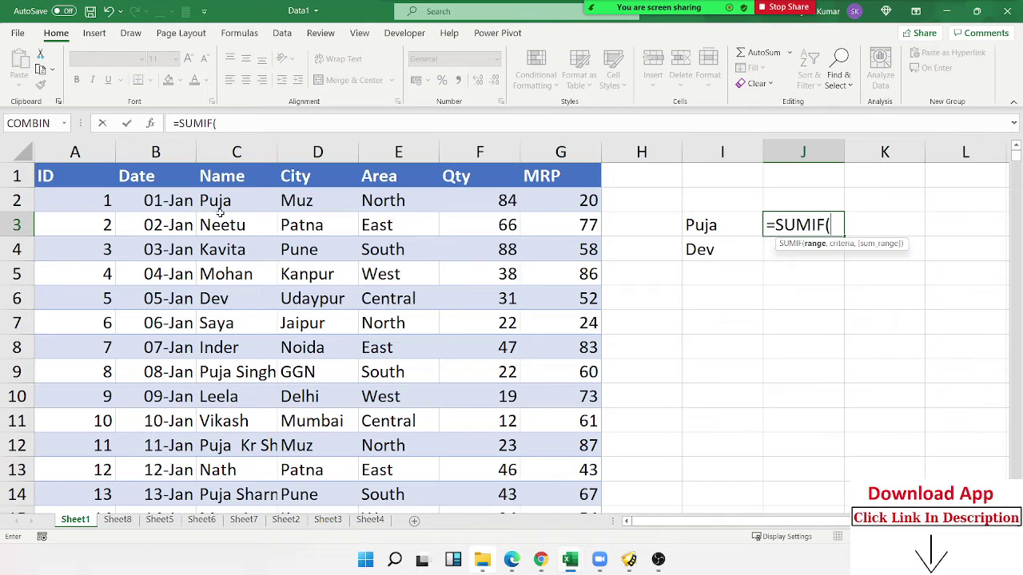
pyautogui.click(235, 152)
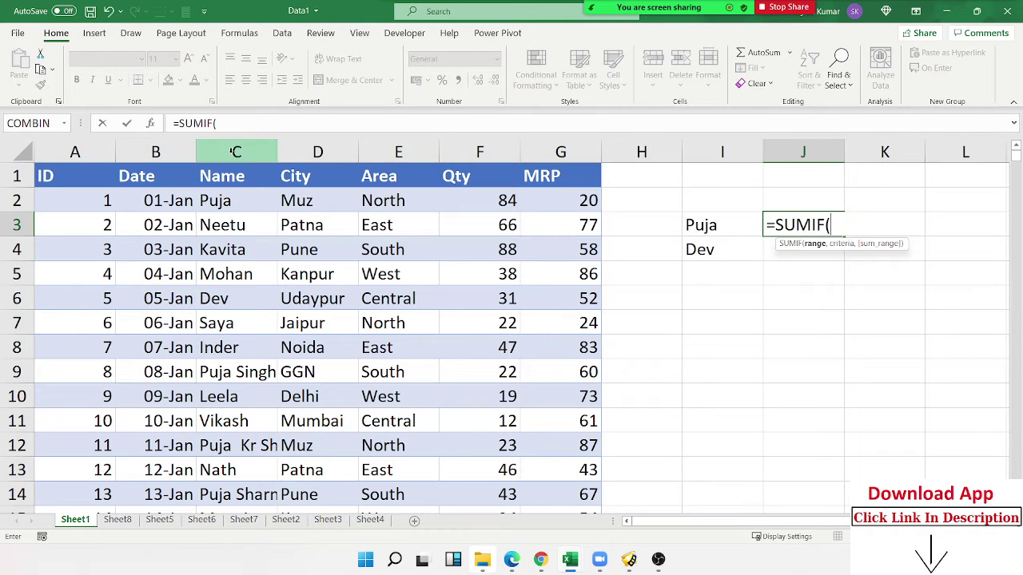
pyautogui.write('C:C,')
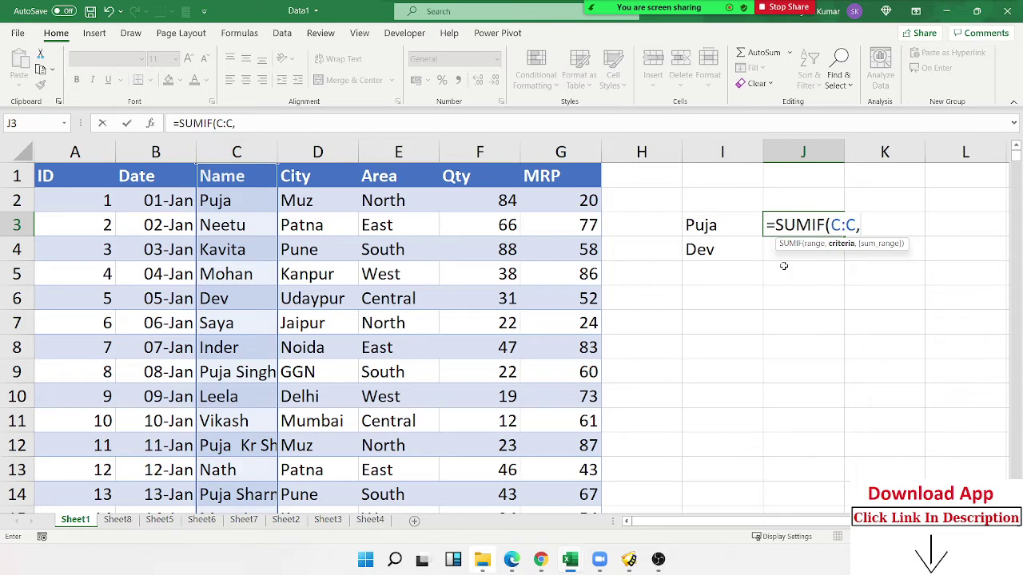
pyautogui.click(732, 228)
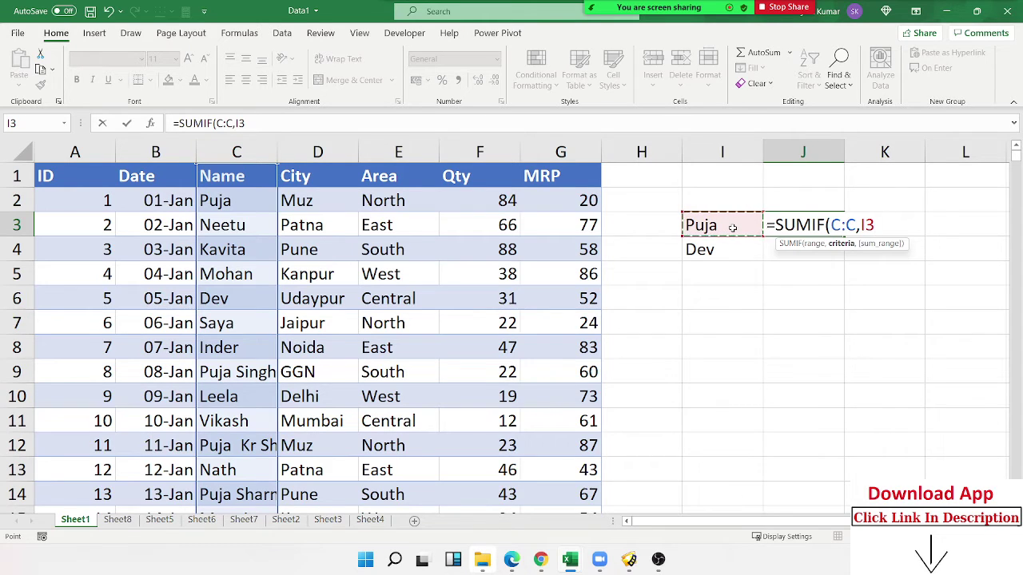
pyautogui.write(',')
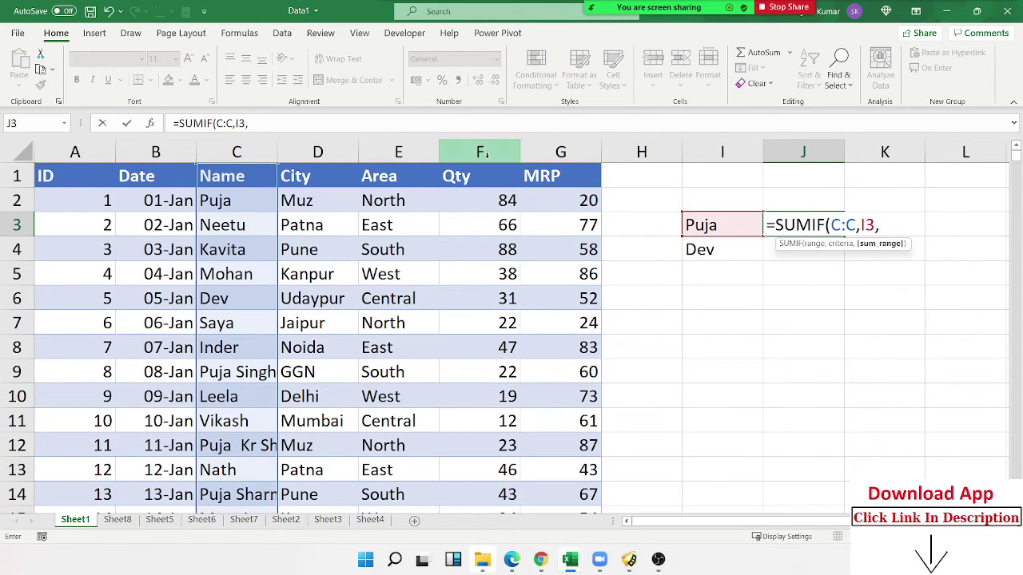
pyautogui.click(482, 152)
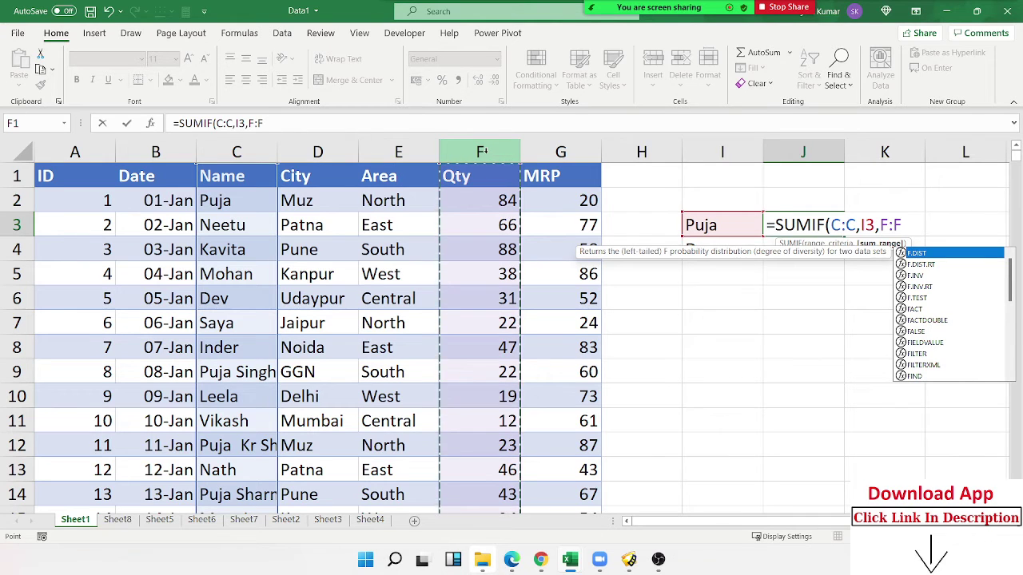
pyautogui.press('Return')
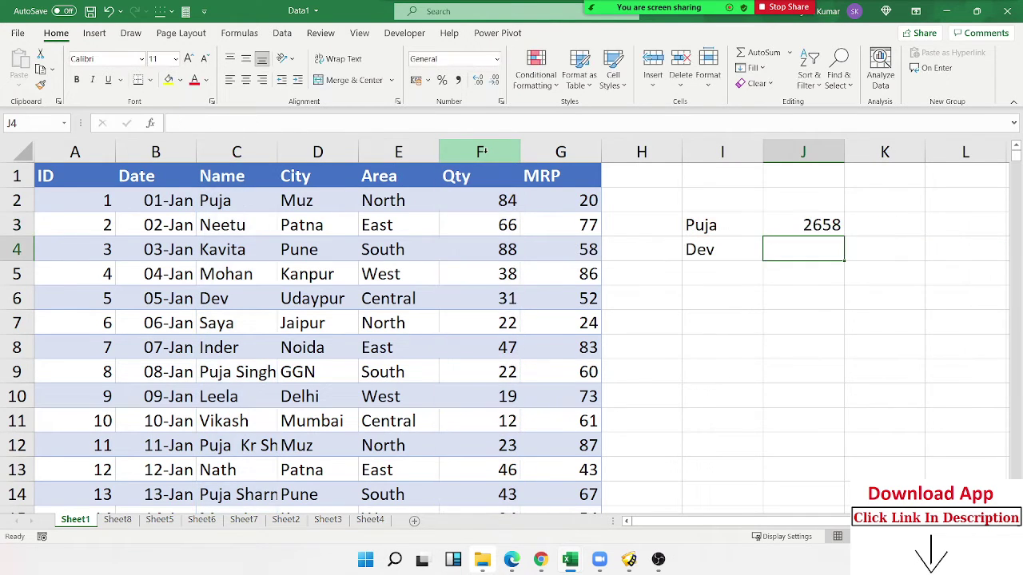
pyautogui.press('Up')
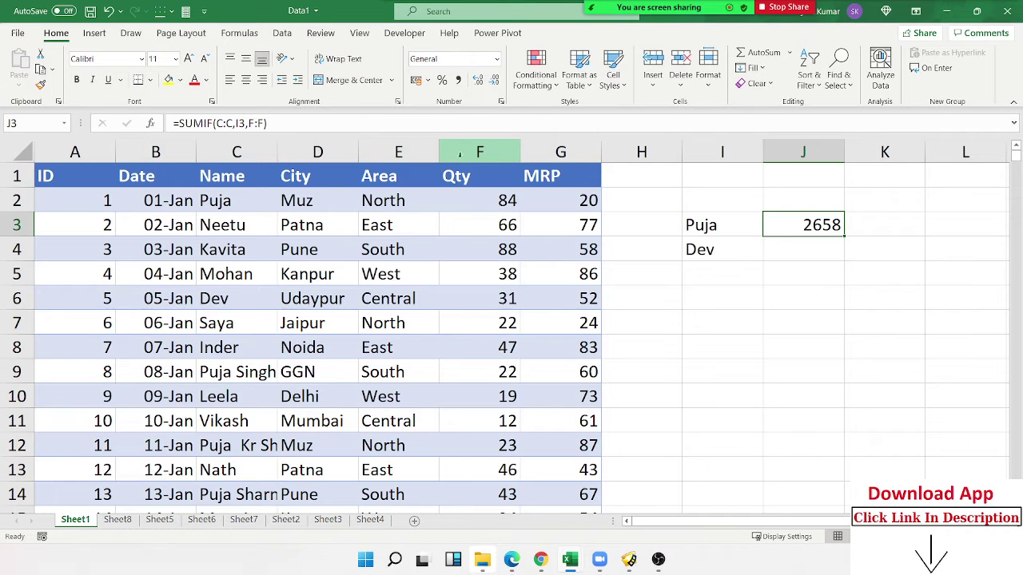
# Step: Enter =SUMIF(C:C,I4,F:F) in J4 so Dev's Qty totals 2348
pyautogui.click(817, 242)
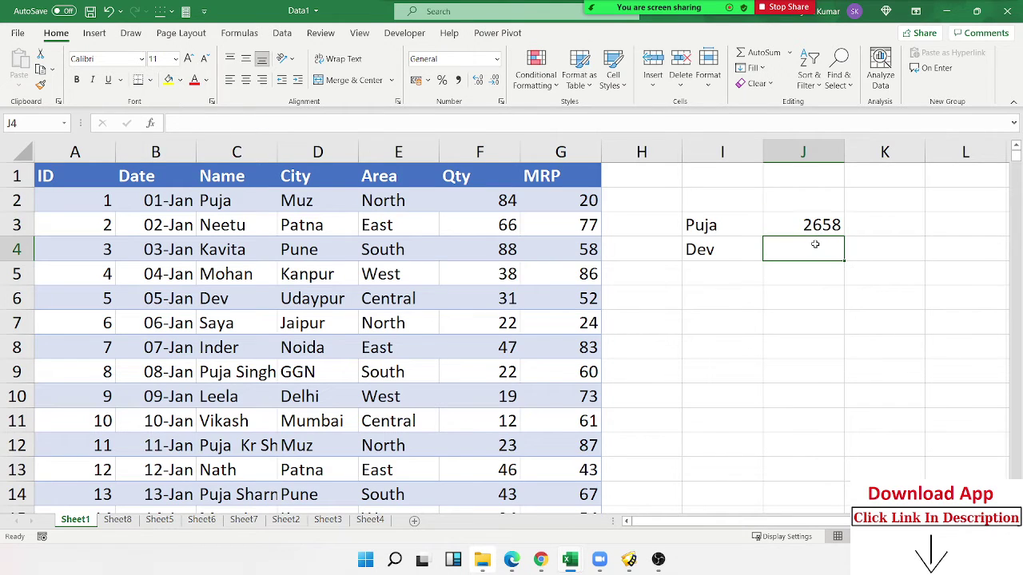
pyautogui.write('=sum')
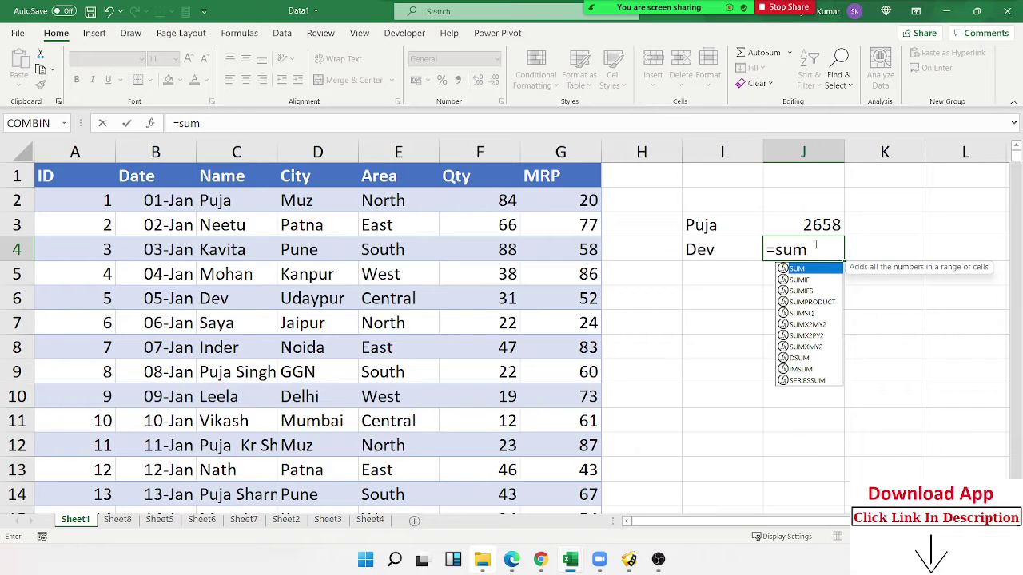
pyautogui.press('Down')
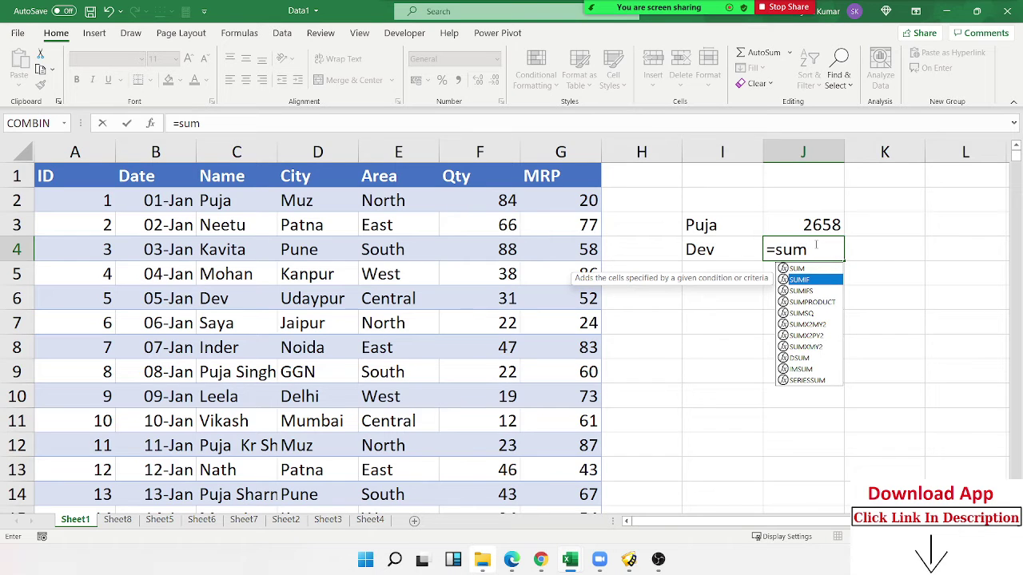
pyautogui.press('Tab')
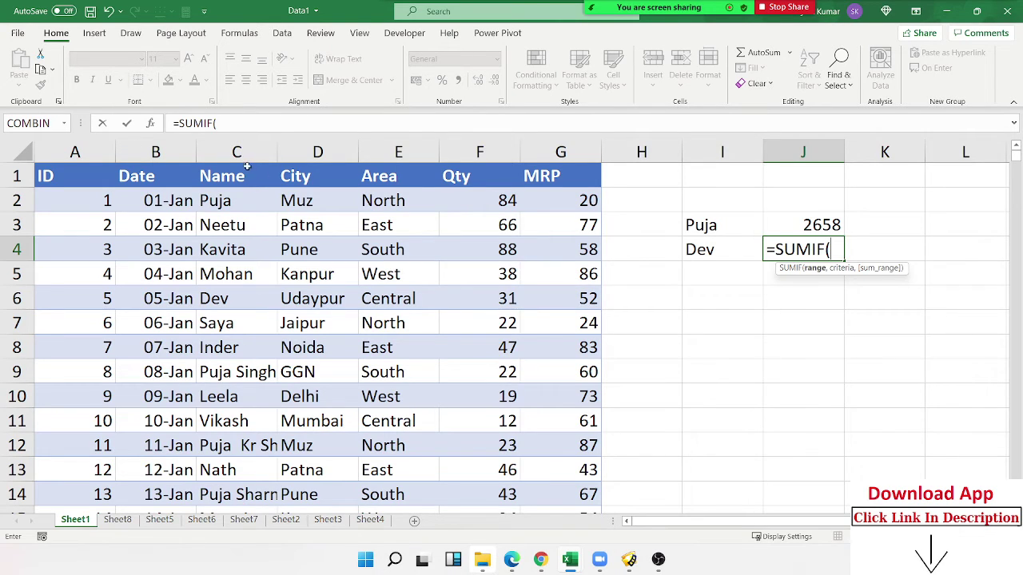
pyautogui.click(237, 147)
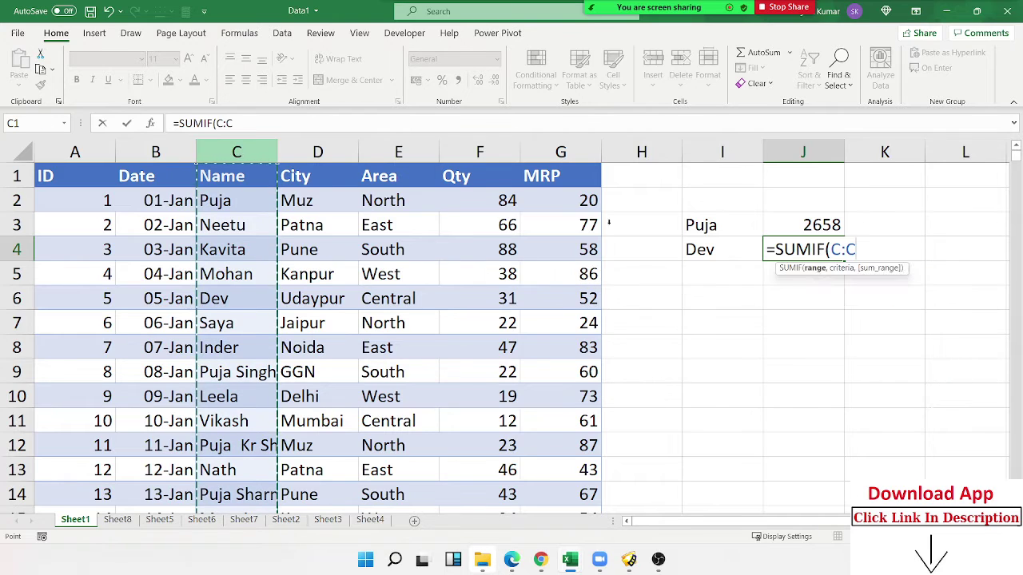
pyautogui.write(',')
pyautogui.click(748, 256)
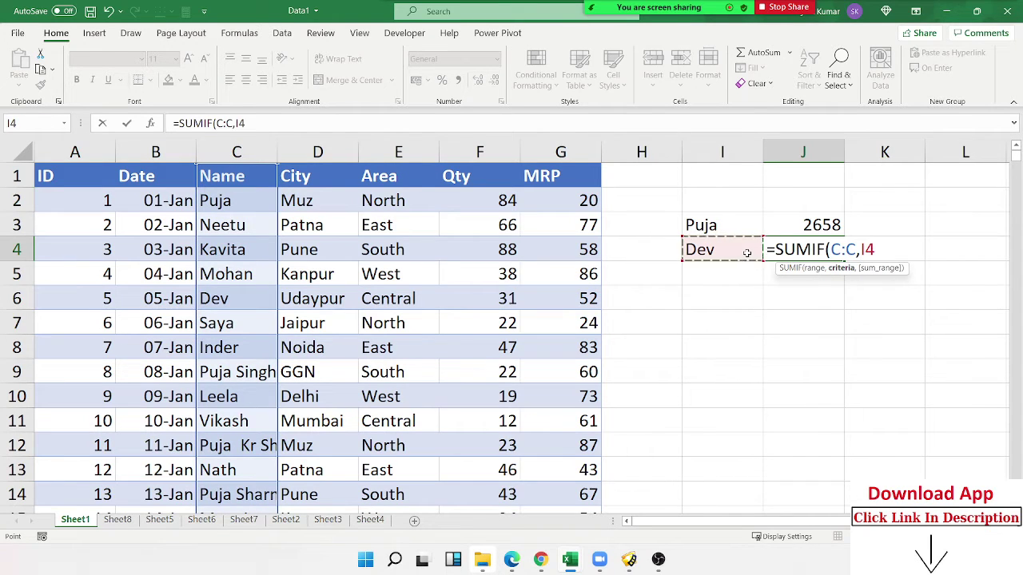
pyautogui.write(',')
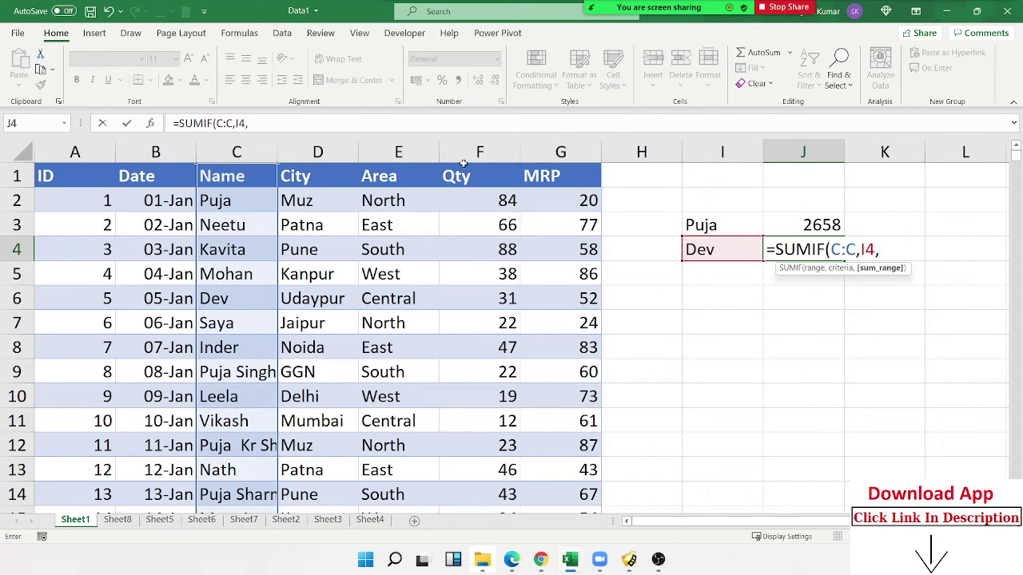
pyautogui.click(463, 154)
pyautogui.press('Return')
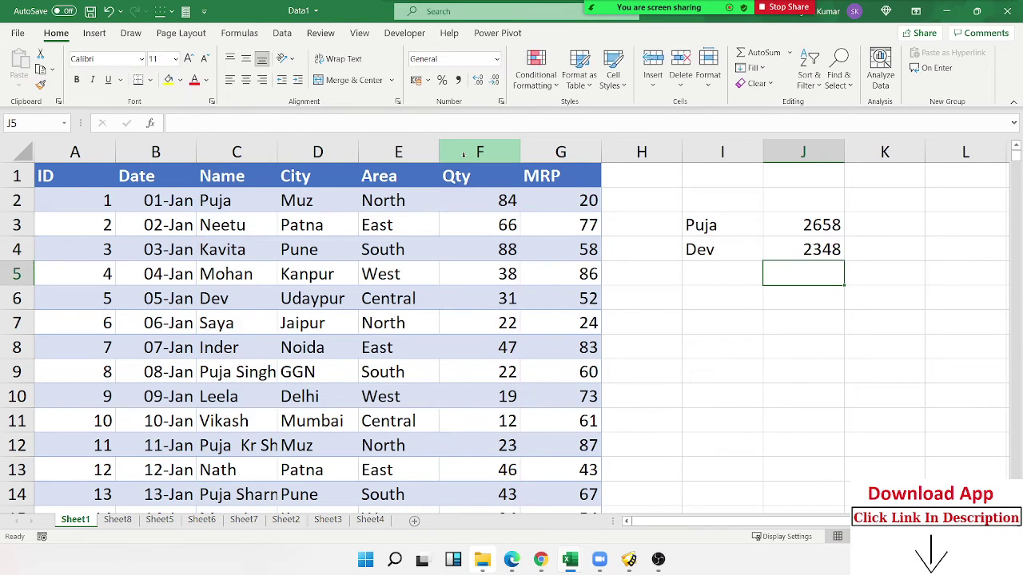
pyautogui.press('Up')
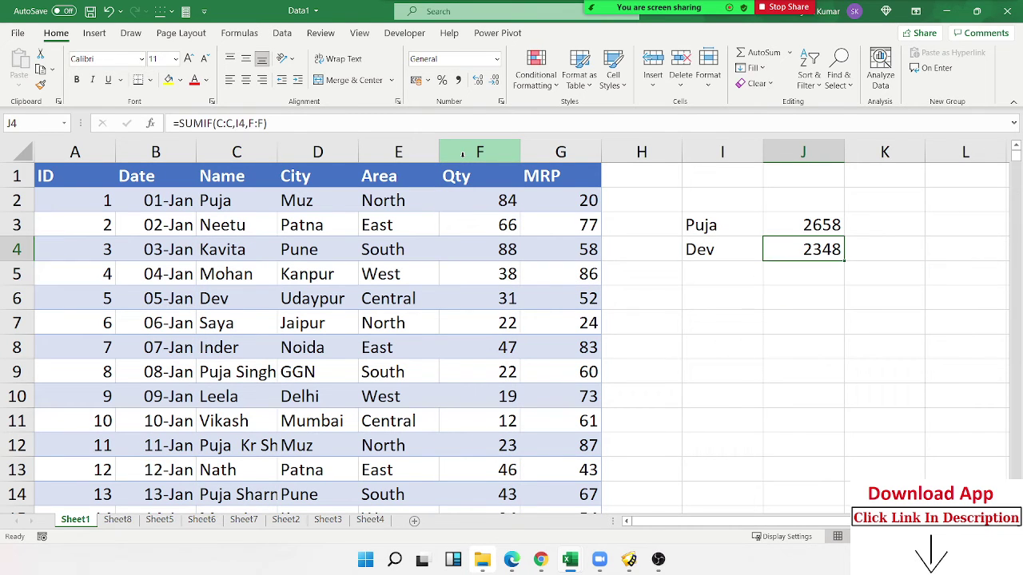
pyautogui.press('Down')
pyautogui.press('Down')
pyautogui.press('Left')
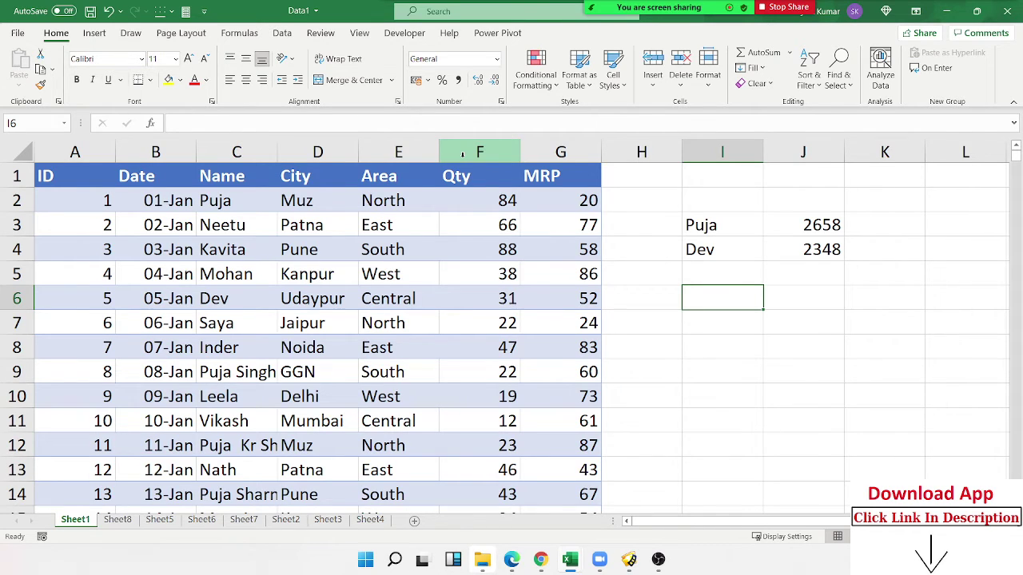
# Step: Enter the criterion >50 in I6
pyautogui.write('>5')
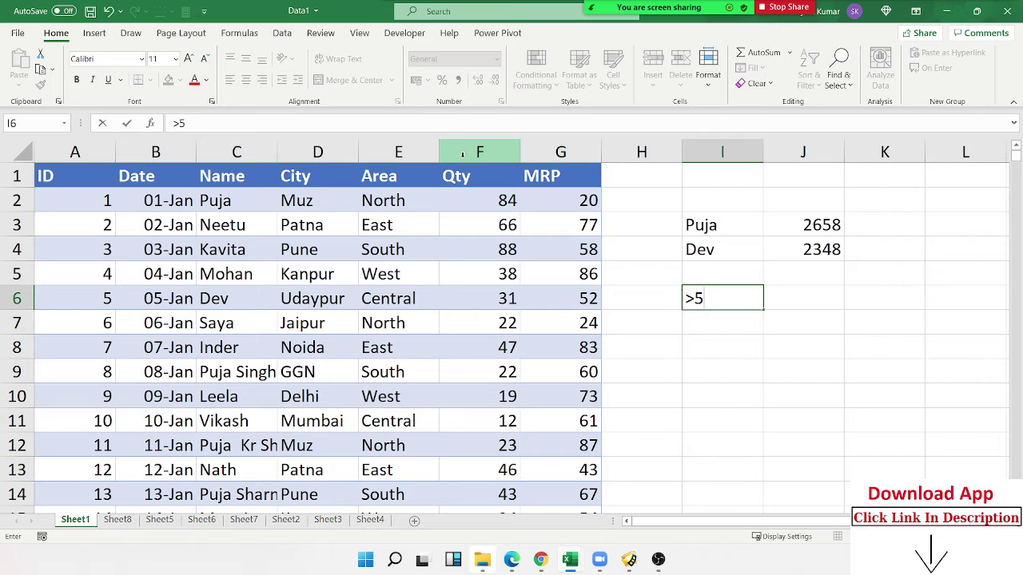
pyautogui.write('0')
pyautogui.press('Return')
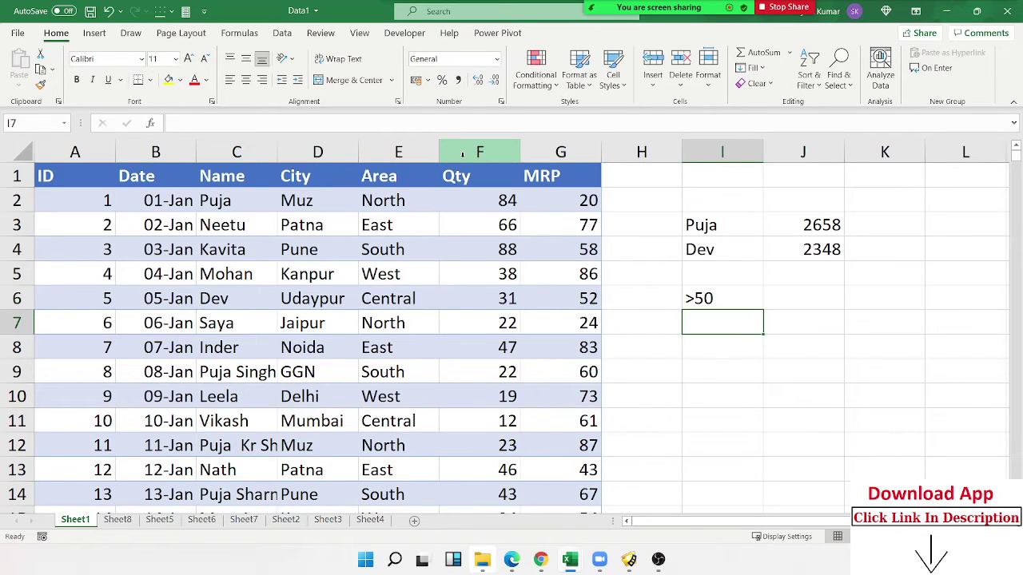
pyautogui.press('Up')
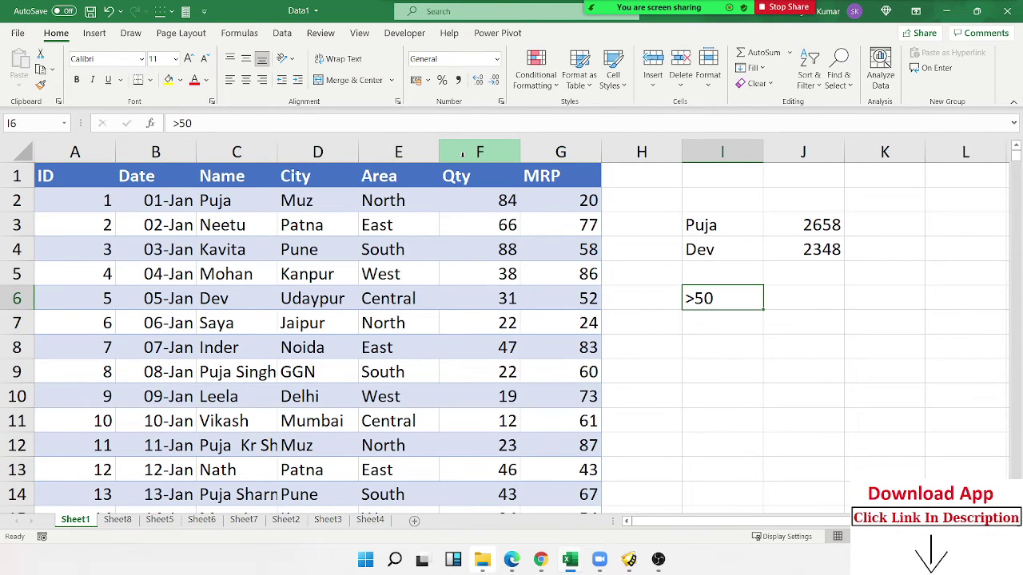
pyautogui.press('Right')
# Step: Enter =SUMIF(C:C,I6) in J6, which returns 0
pyautogui.write('=su')
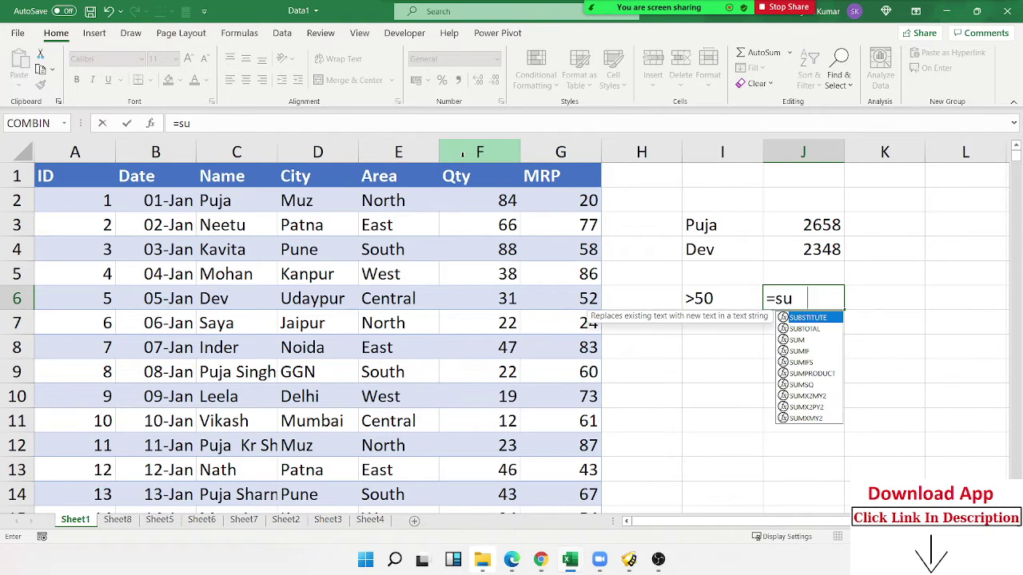
pyautogui.write('m')
pyautogui.press('Down')
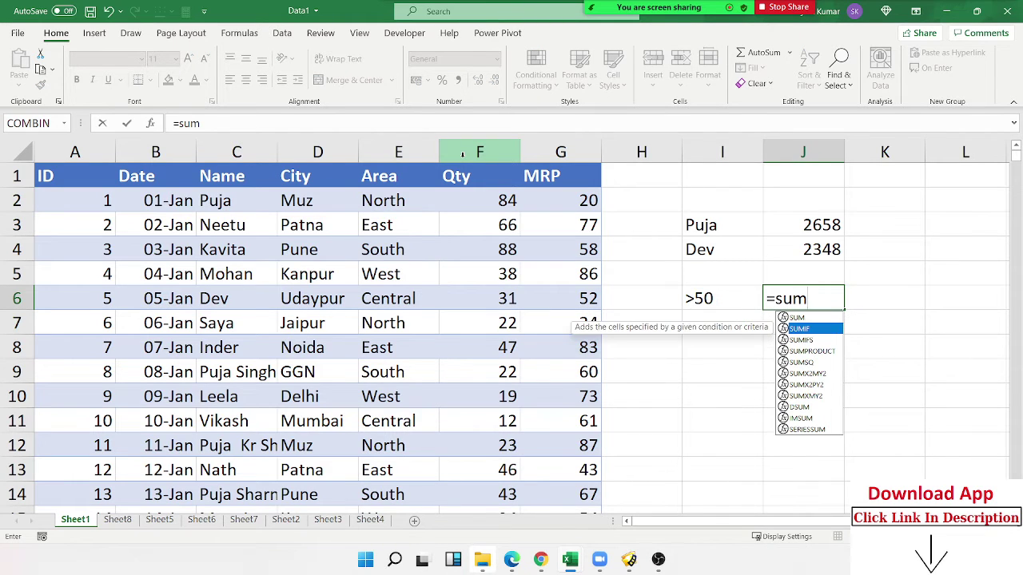
pyautogui.press('Tab')
pyautogui.press('Left')
pyautogui.press('Left')
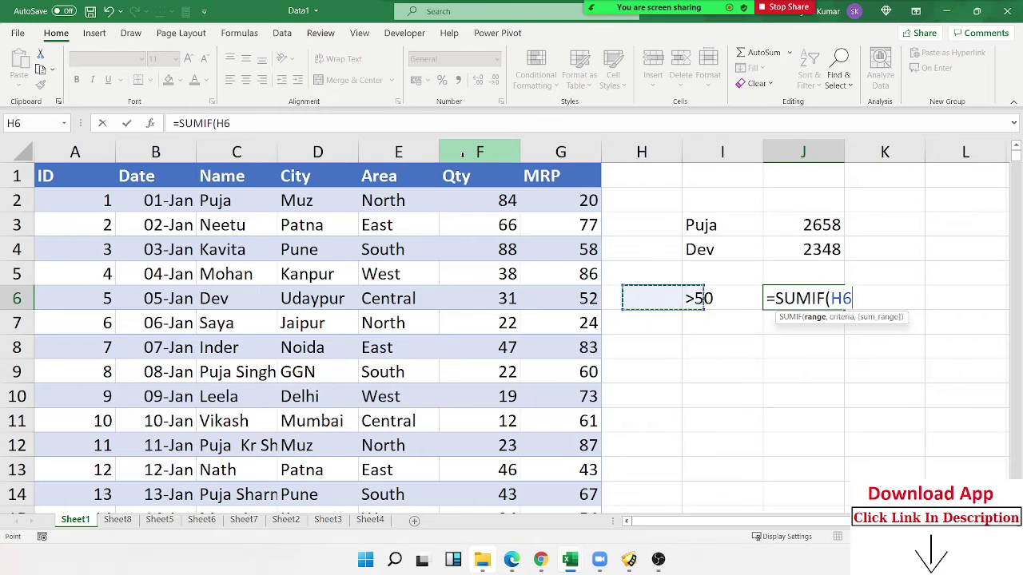
pyautogui.press('Left')
pyautogui.press('Left')
pyautogui.press('Left')
pyautogui.press('Left')
pyautogui.press('Left')
pyautogui.hotkey('ctrl', 'space')
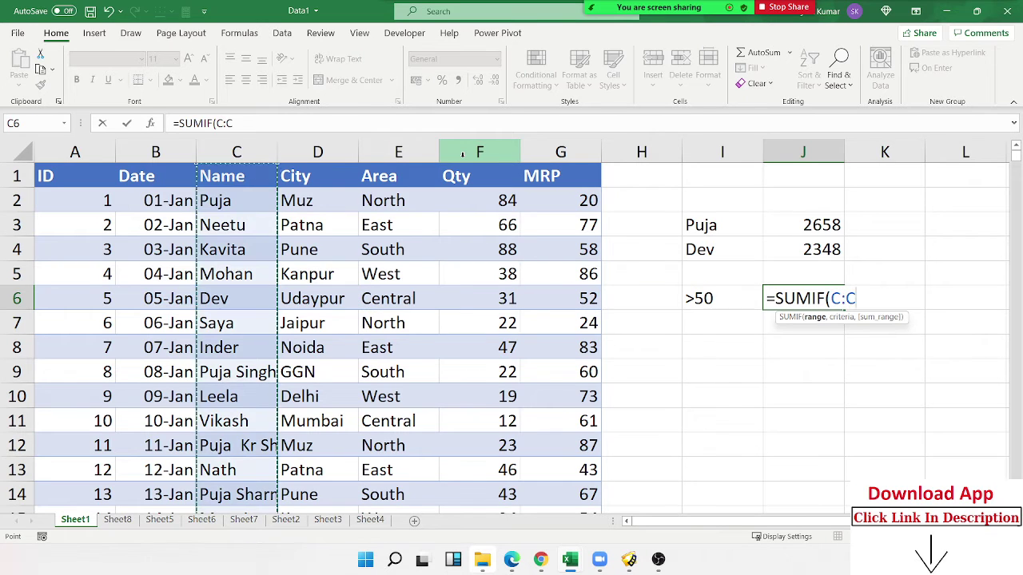
pyautogui.write(',')
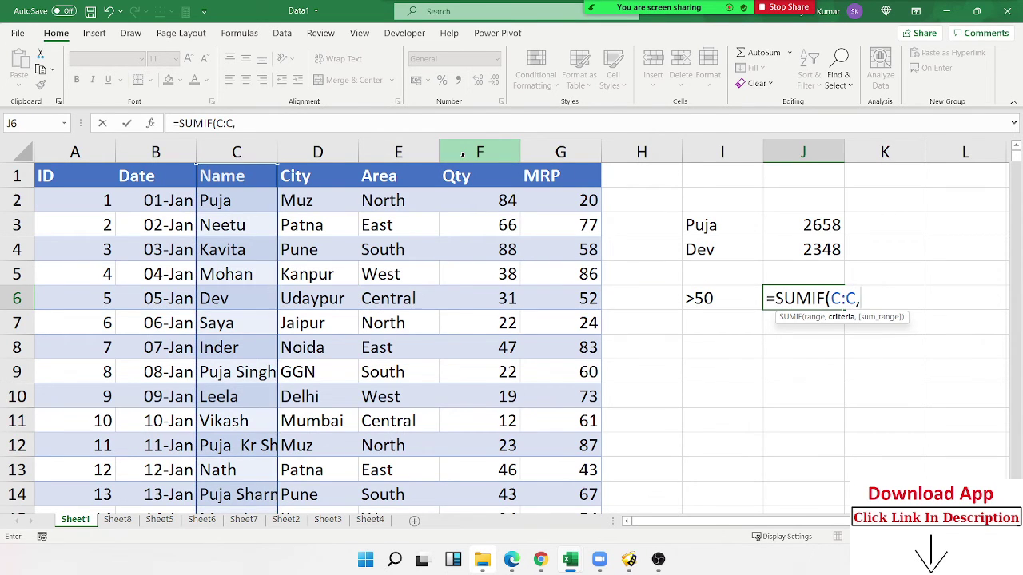
pyautogui.press('Left')
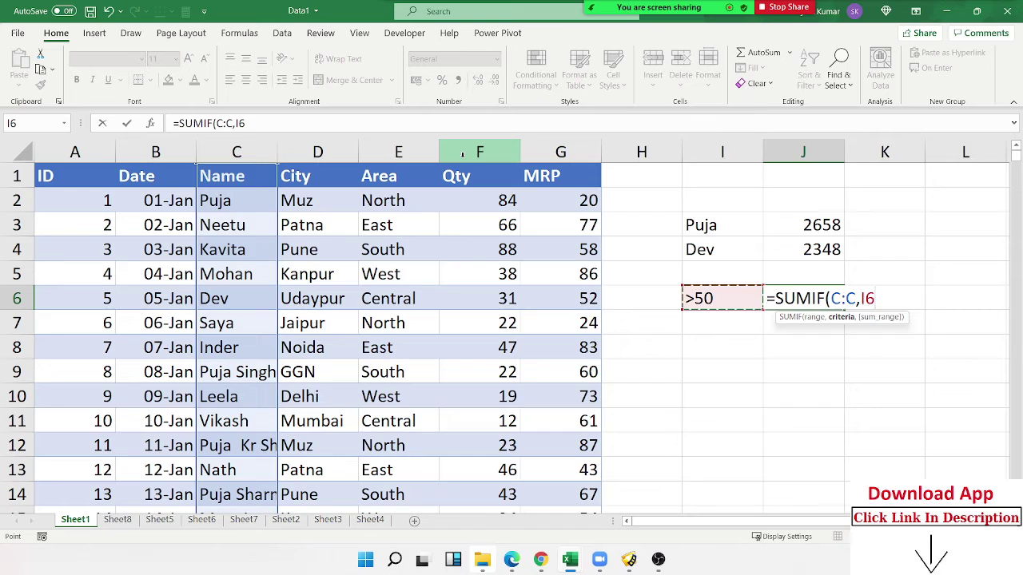
pyautogui.press('Return')
pyautogui.press('Up')
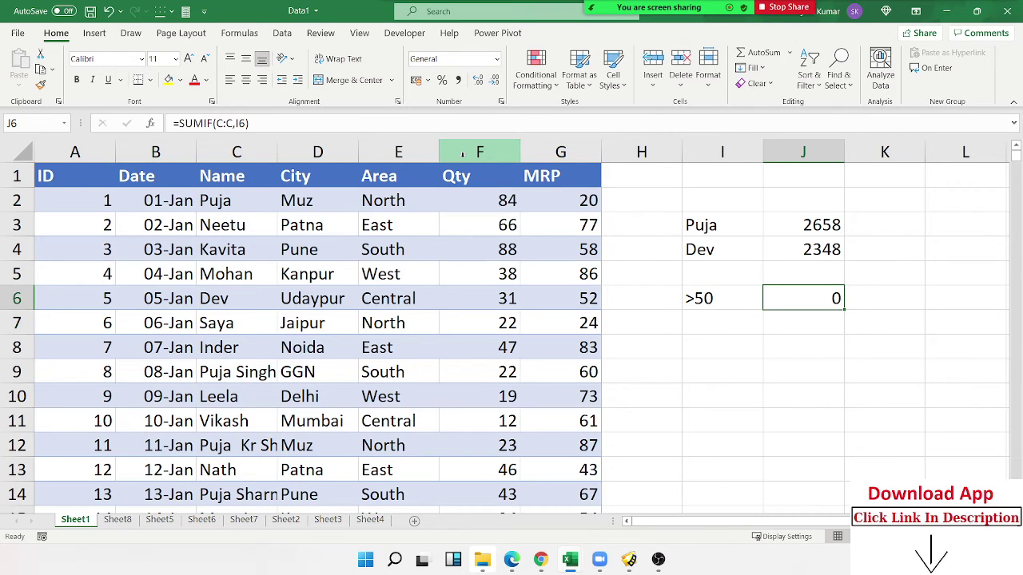
# Step: Retarget J6's range so =SUMIF(E:E,I6) totals Qty above 50 as 24350
pyautogui.doubleClick(828, 302)
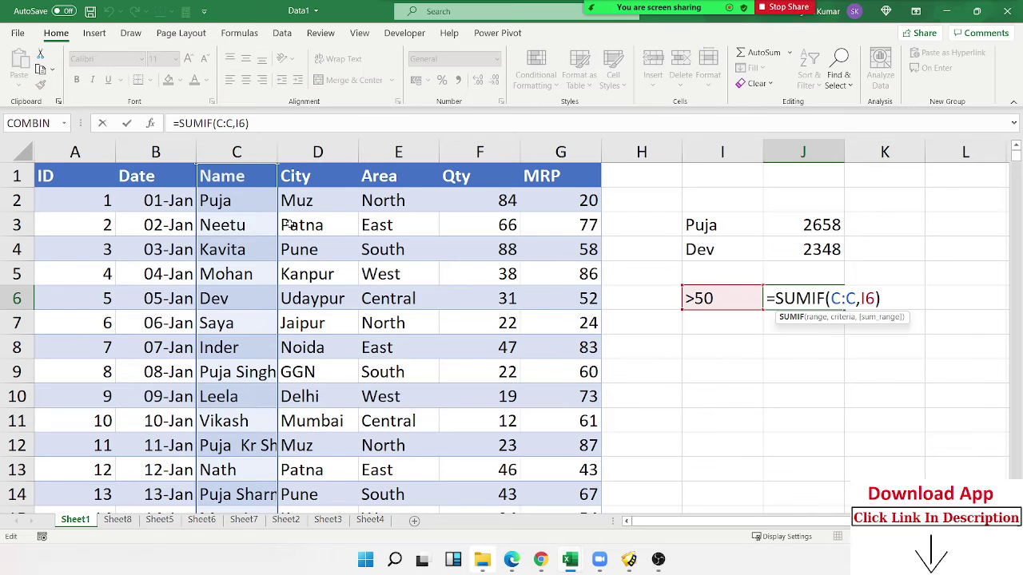
pyautogui.moveTo(280, 224); pyautogui.dragTo(460, 226)
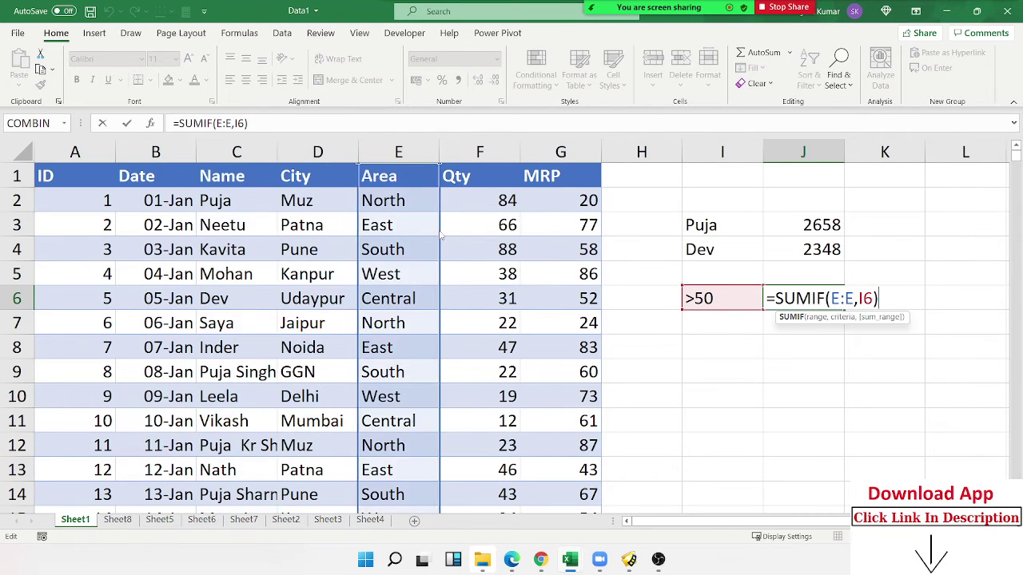
pyautogui.press('Return')
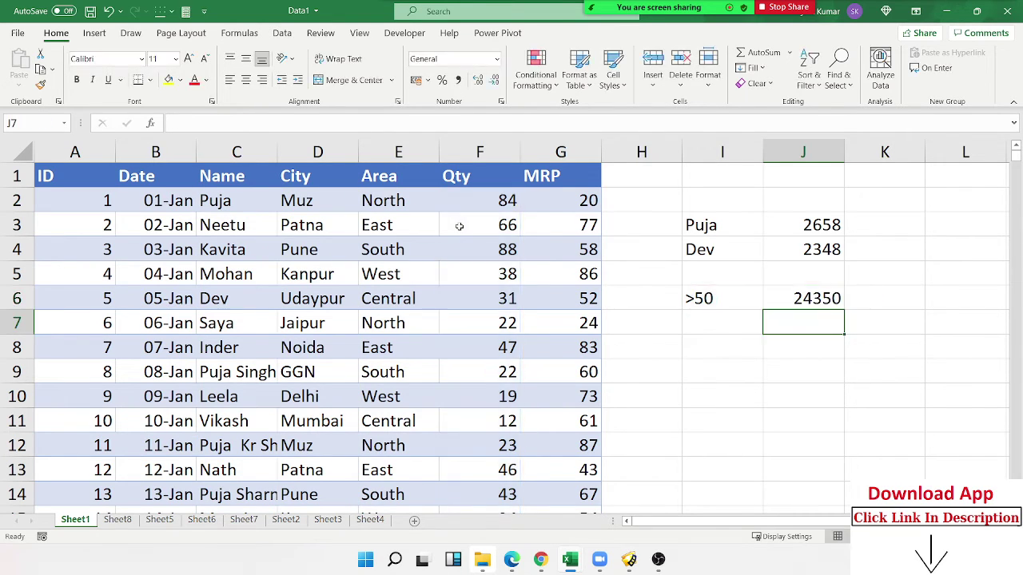
pyautogui.press('Up')
pyautogui.press('Down')
pyautogui.press('Left')
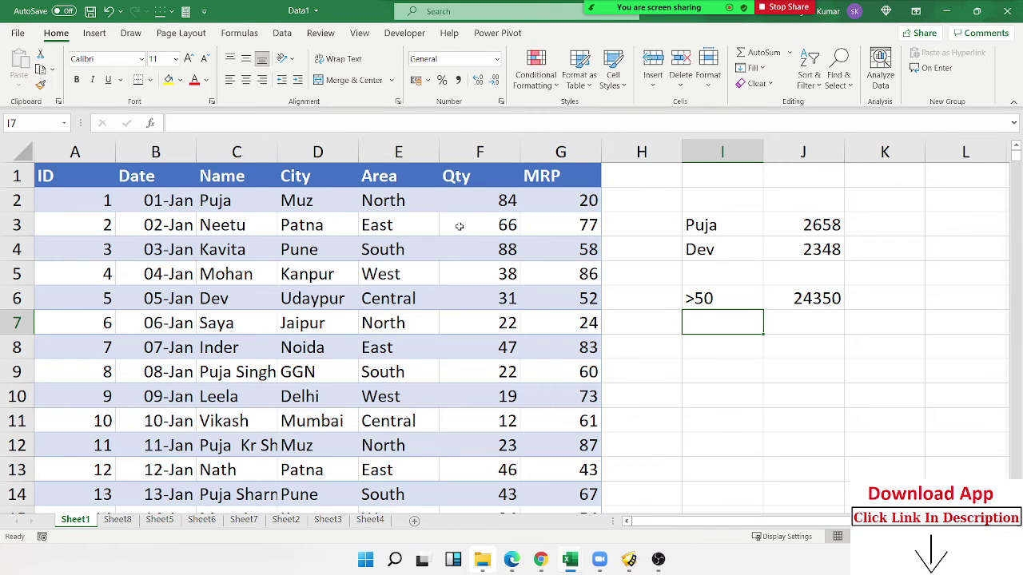
# Step: List the operators >, <, >=, <=, <> in I7:I11
pyautogui.write('>\\')
pyautogui.press('Return')
pyautogui.press('Up')
pyautogui.press('F2')
pyautogui.press('BackSpace')
pyautogui.press('Return')
pyautogui.write('<')
pyautogui.press('Return')
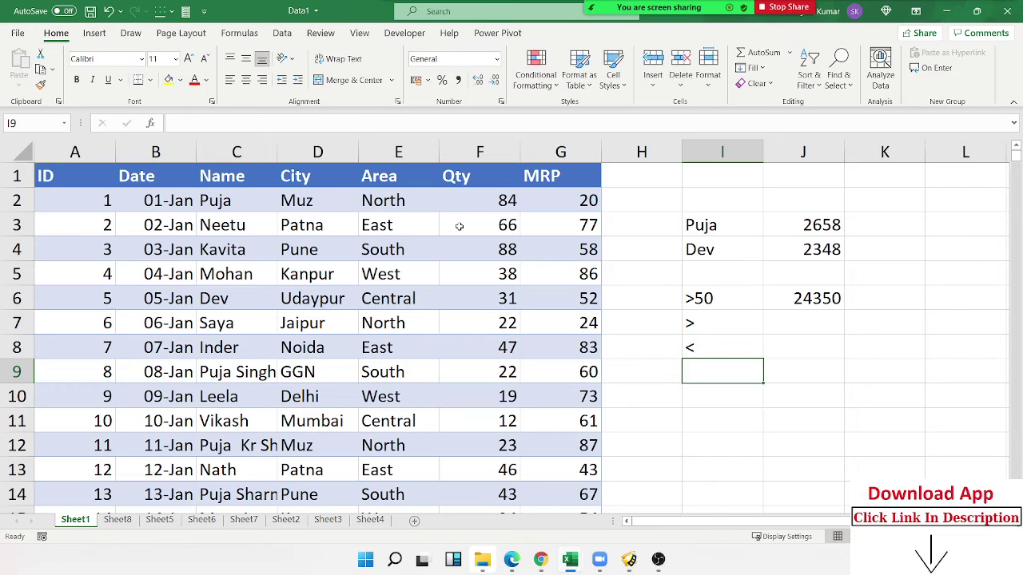
pyautogui.write('>=')
pyautogui.press('Return')
pyautogui.write('<')
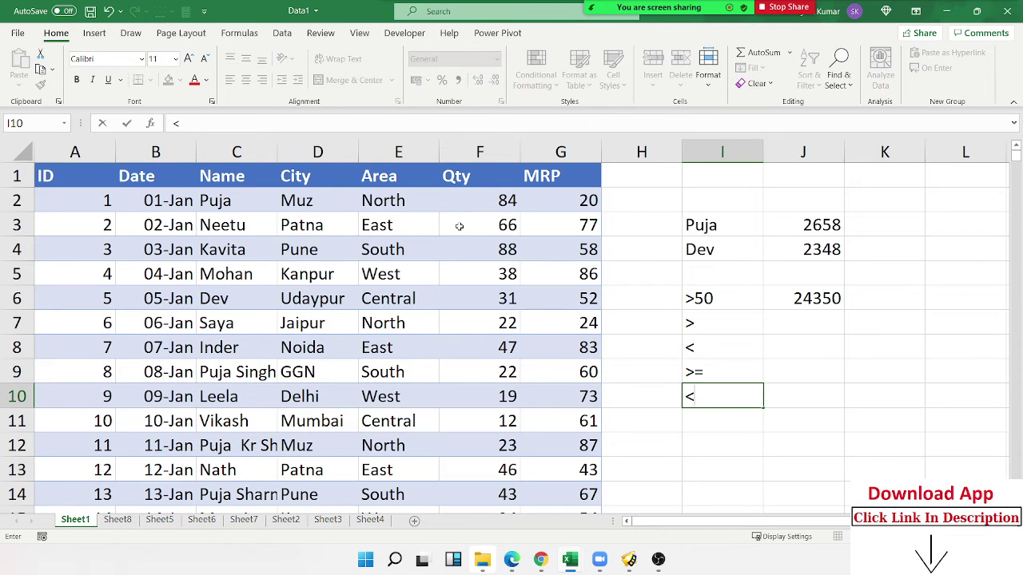
pyautogui.write('=')
pyautogui.press('Return')
pyautogui.press('F2')
pyautogui.write('<>')
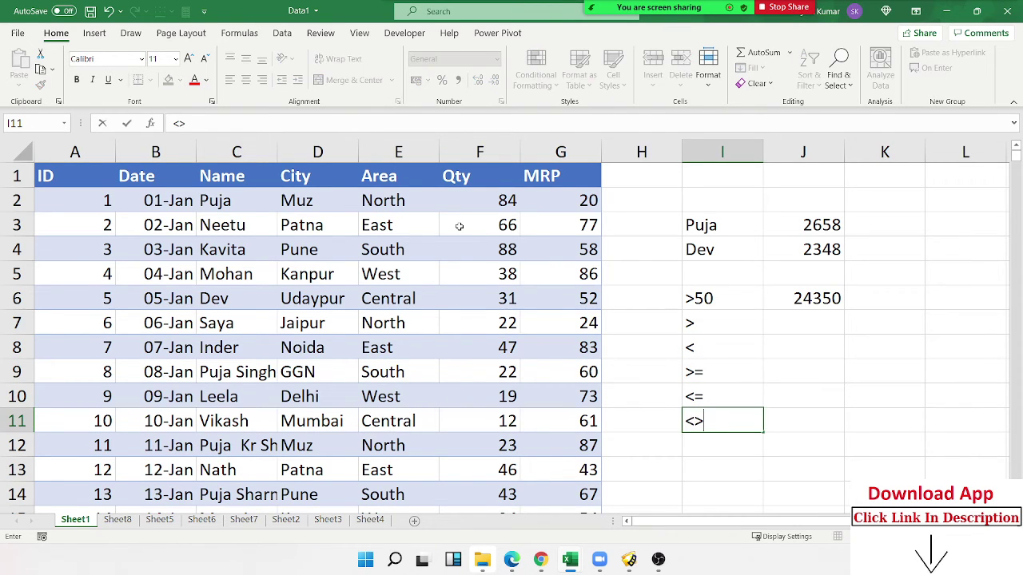
pyautogui.press('Return')
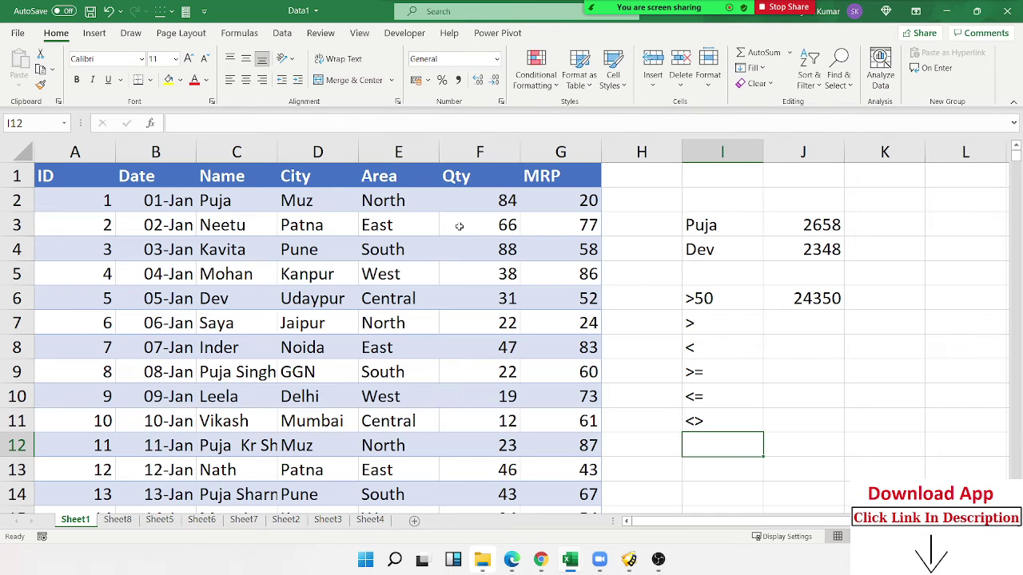
# Step: Enter ??? in I12 and =SUMIF(C:C,I12,F:F) in J12, returning 2348
pyautogui.write('???')
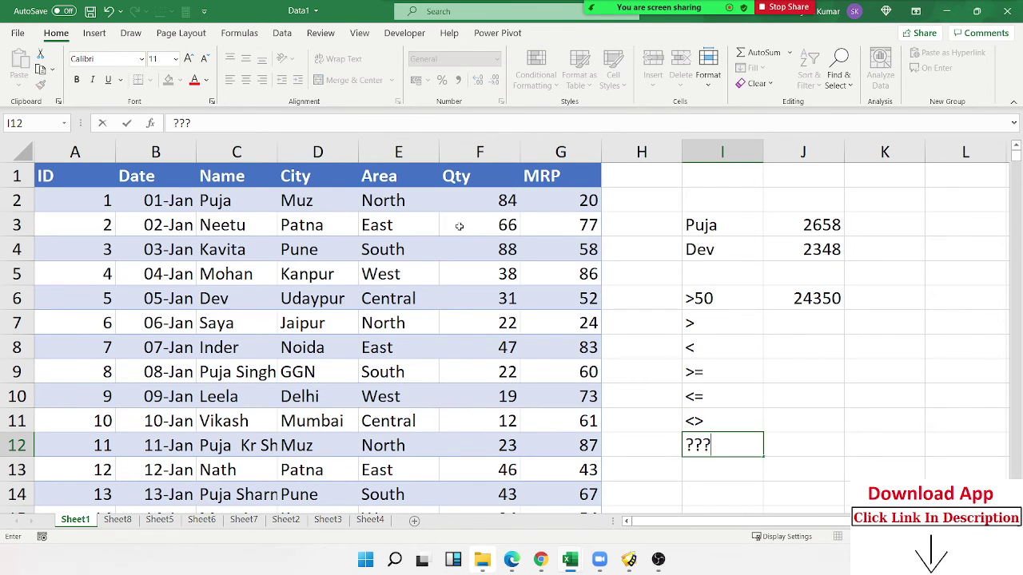
pyautogui.press('Tab')
pyautogui.write('=')
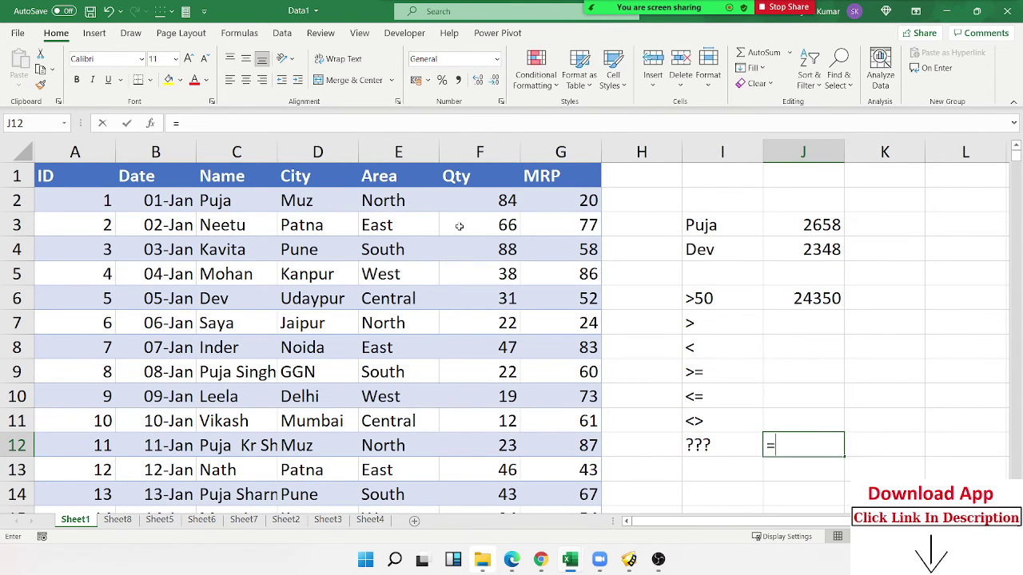
pyautogui.write('sum')
pyautogui.press('Down')
pyautogui.press('Down')
pyautogui.press('Down')
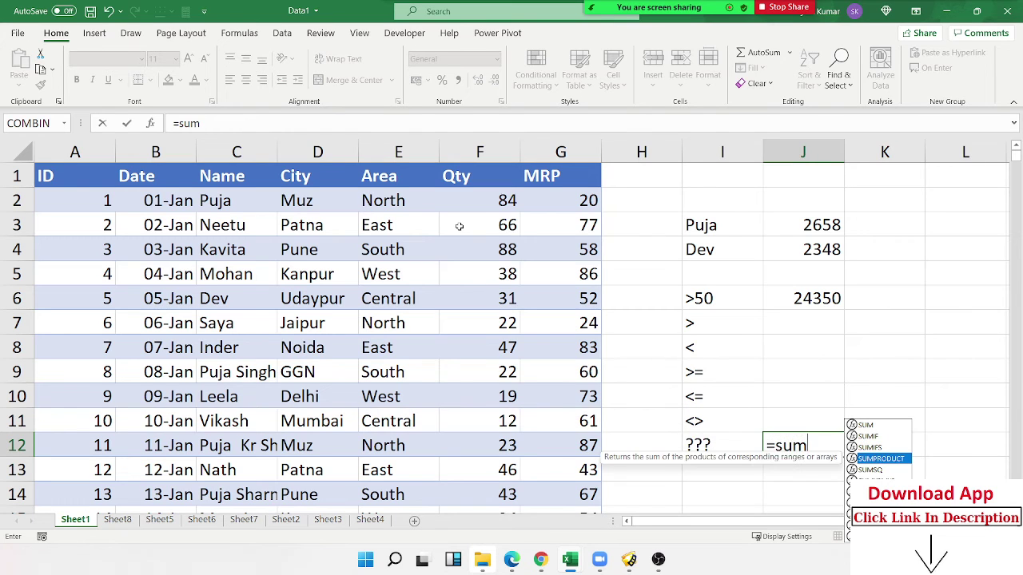
pyautogui.press('Up')
pyautogui.press('Up')
pyautogui.press('Tab')
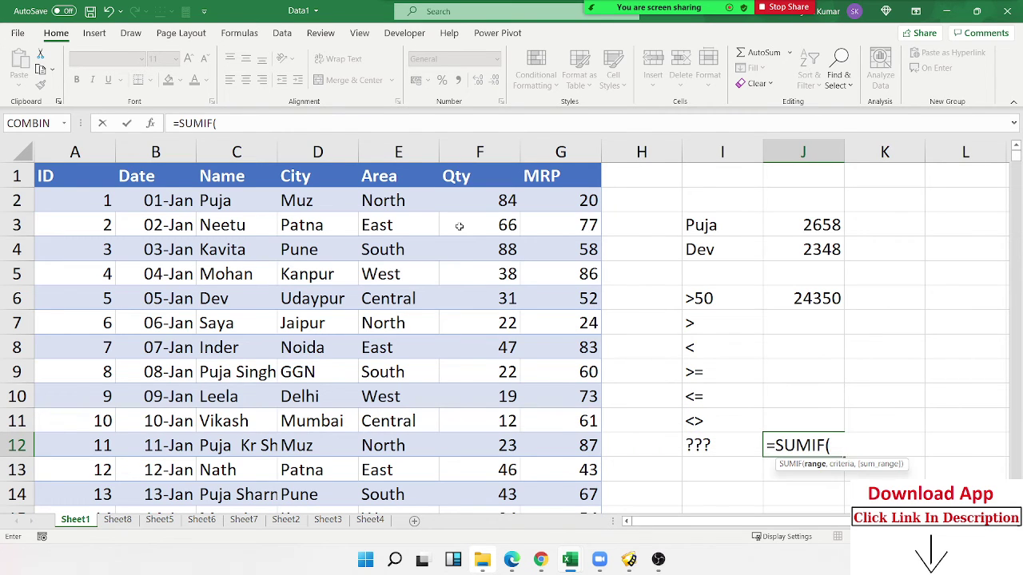
pyautogui.press('Left')
pyautogui.press('Left')
pyautogui.press('Left')
pyautogui.press('Left')
pyautogui.press('Left')
pyautogui.press('Left')
pyautogui.press('Left')
pyautogui.hotkey('ctrl', 'space')
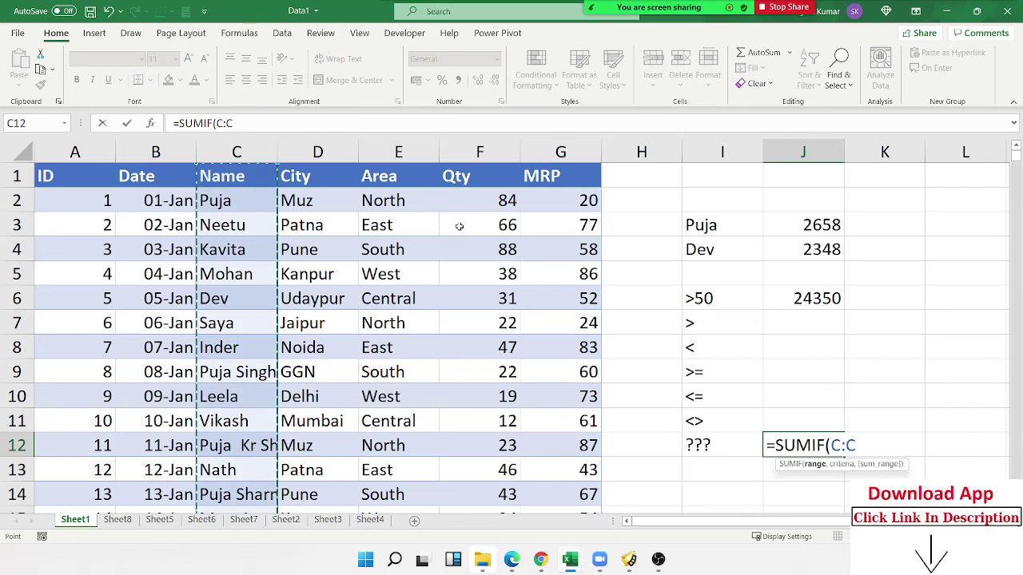
pyautogui.write(',')
pyautogui.press('Left')
pyautogui.write(',')
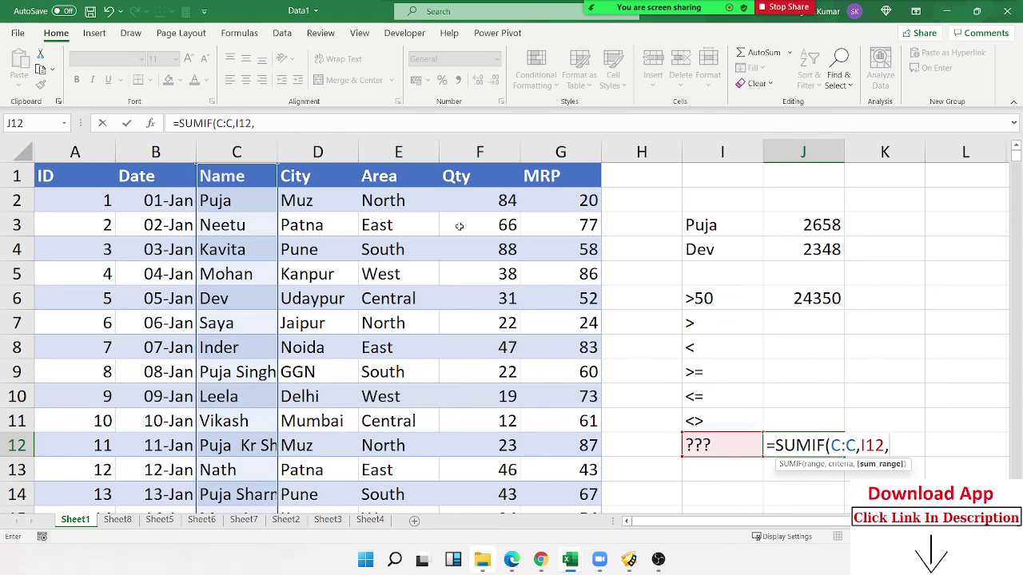
pyautogui.press('Left')
pyautogui.press('Left')
pyautogui.press('Left')
pyautogui.press('Left')
pyautogui.hotkey('ctrl', 'space')
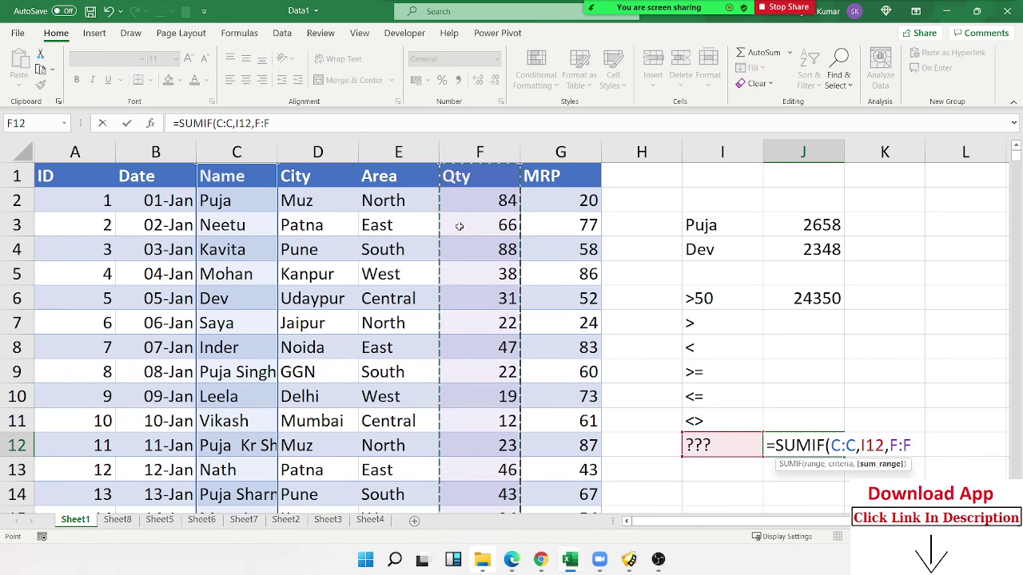
pyautogui.press('Return')
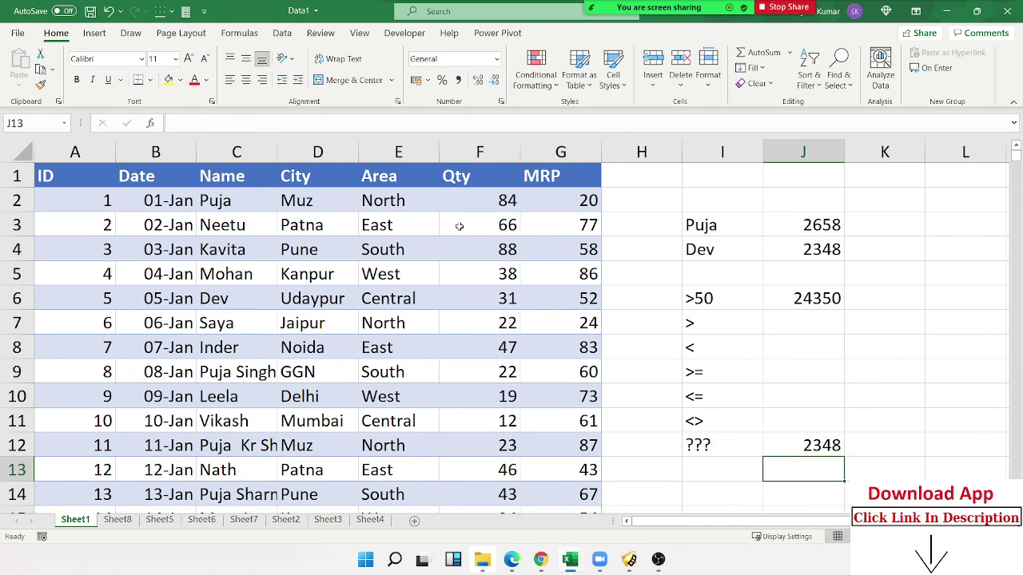
pyautogui.press('Up')
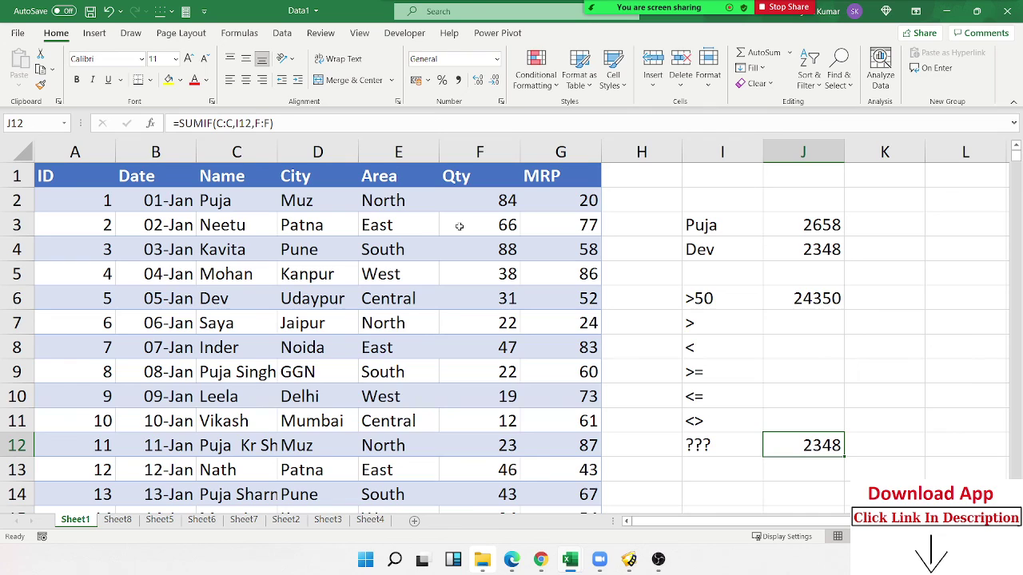